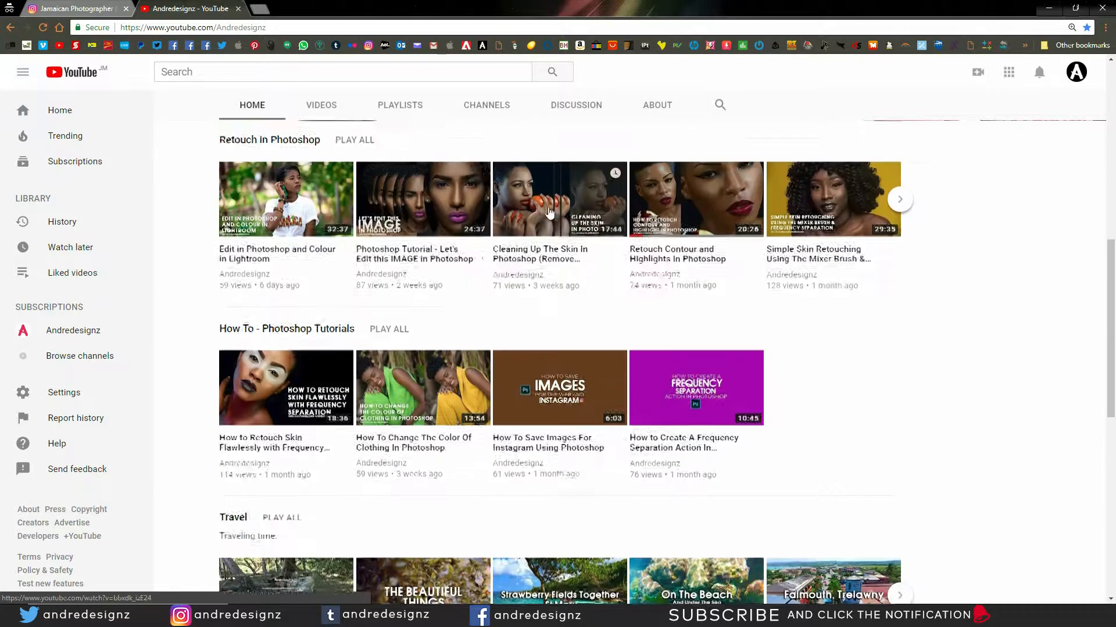
- Switch from the YouTube channel to the photographer's Instagram profile and follow the account
{"action": "scroll", "coordinate": [474, 279], "scroll_direction": "up", "scroll_amount": 5}
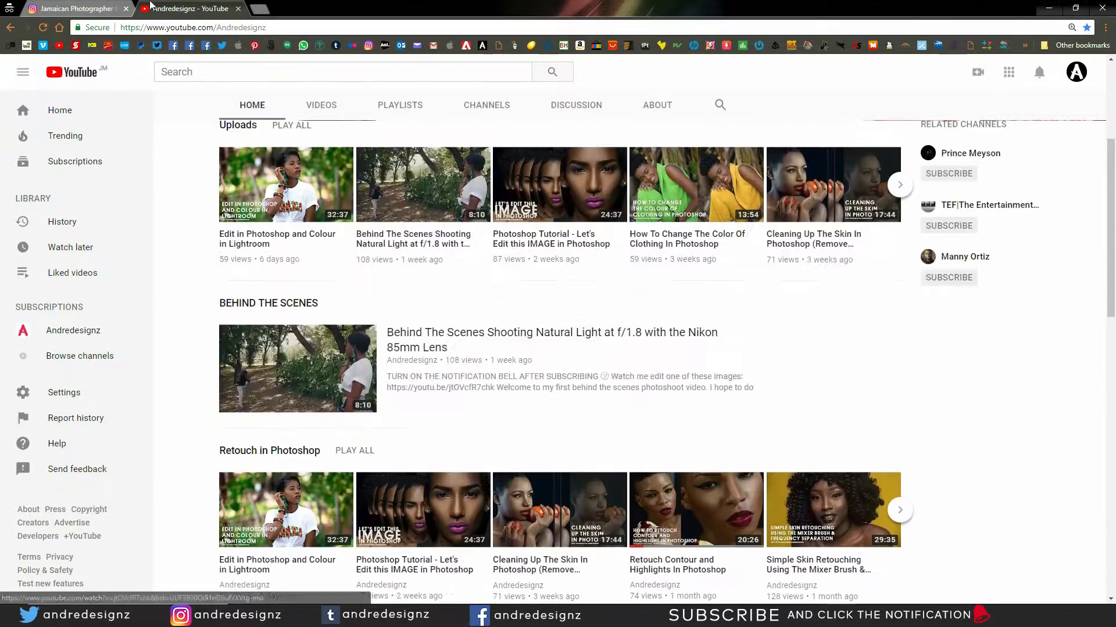
{"action": "left_click", "coordinate": [76, 8]}
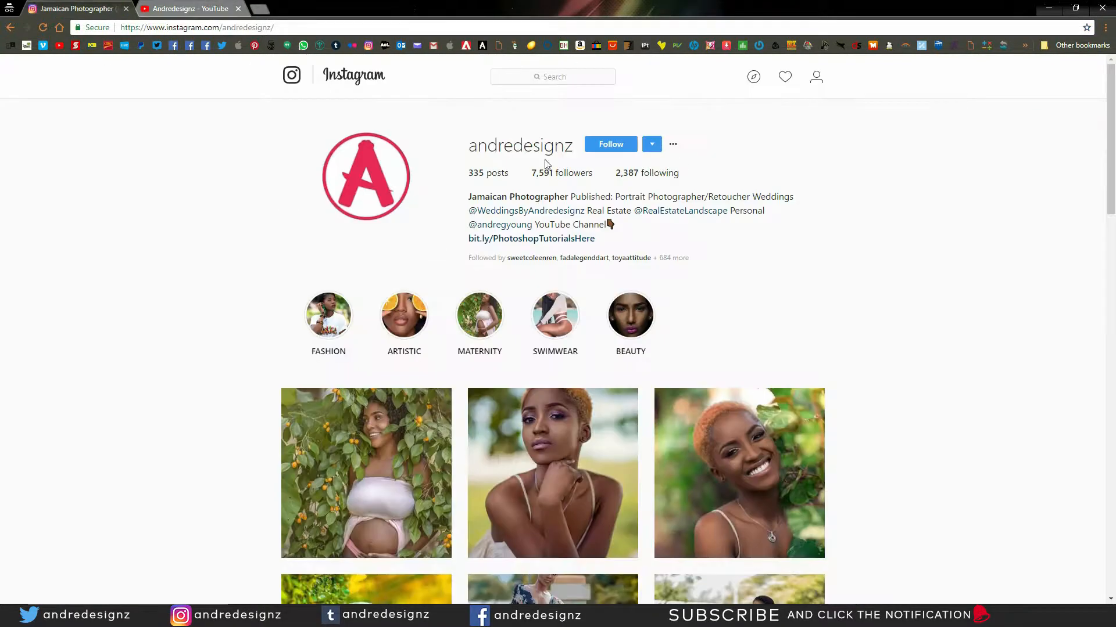
{"action": "left_click", "coordinate": [610, 144]}
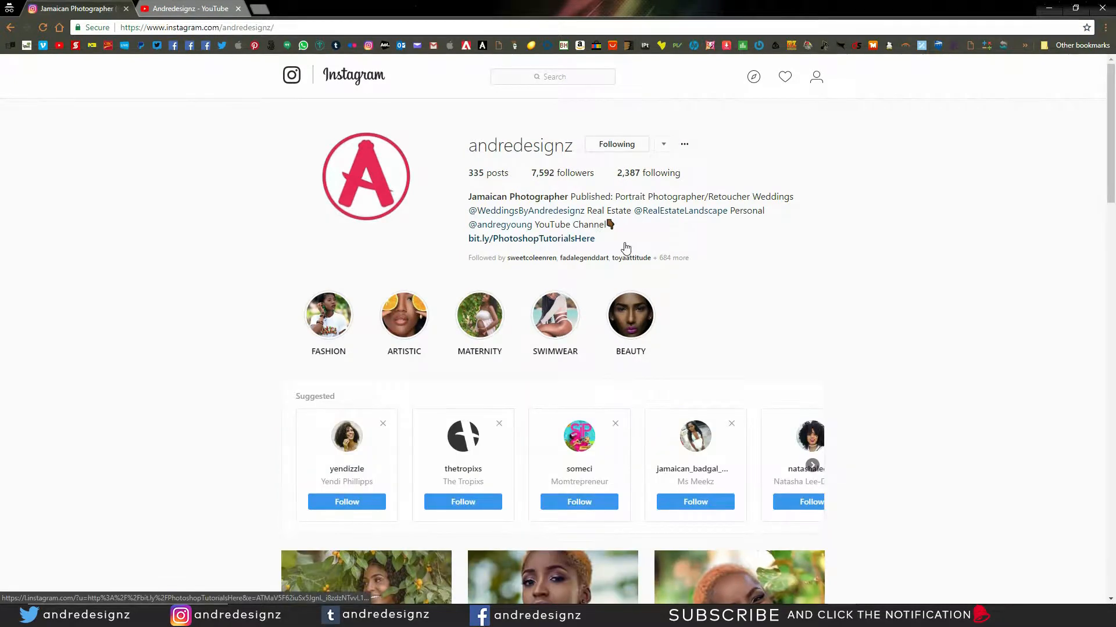
- Look through the photo posts on the Instagram profile and return to the YouTube channel page
{"action": "scroll", "coordinate": [626, 249], "scroll_direction": "down", "scroll_amount": 13}
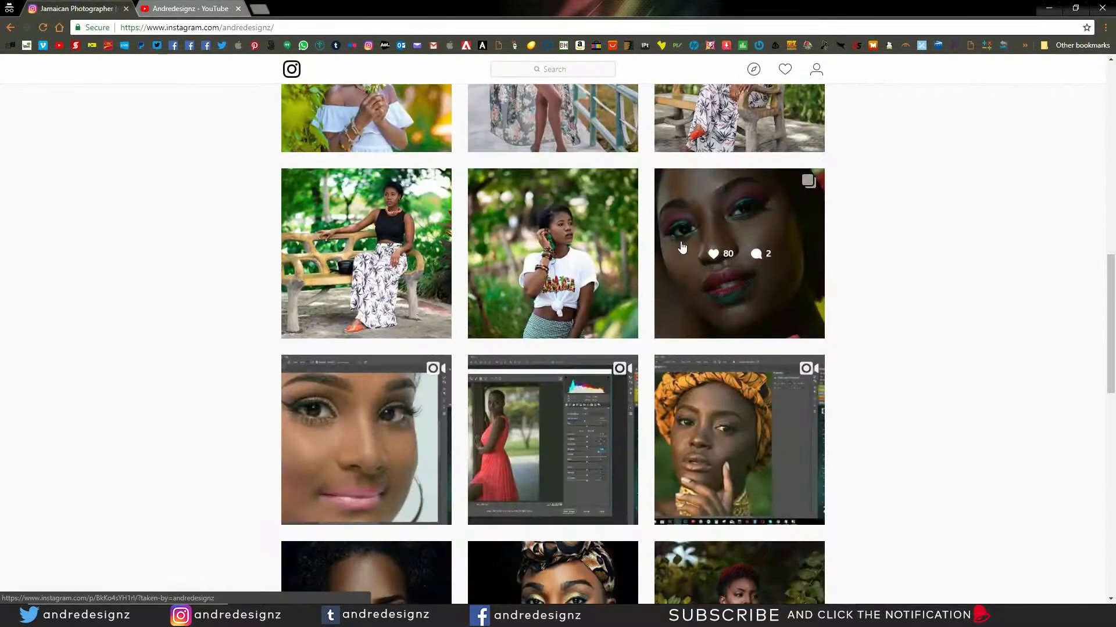
{"action": "scroll", "coordinate": [682, 247], "scroll_direction": "down", "scroll_amount": 3}
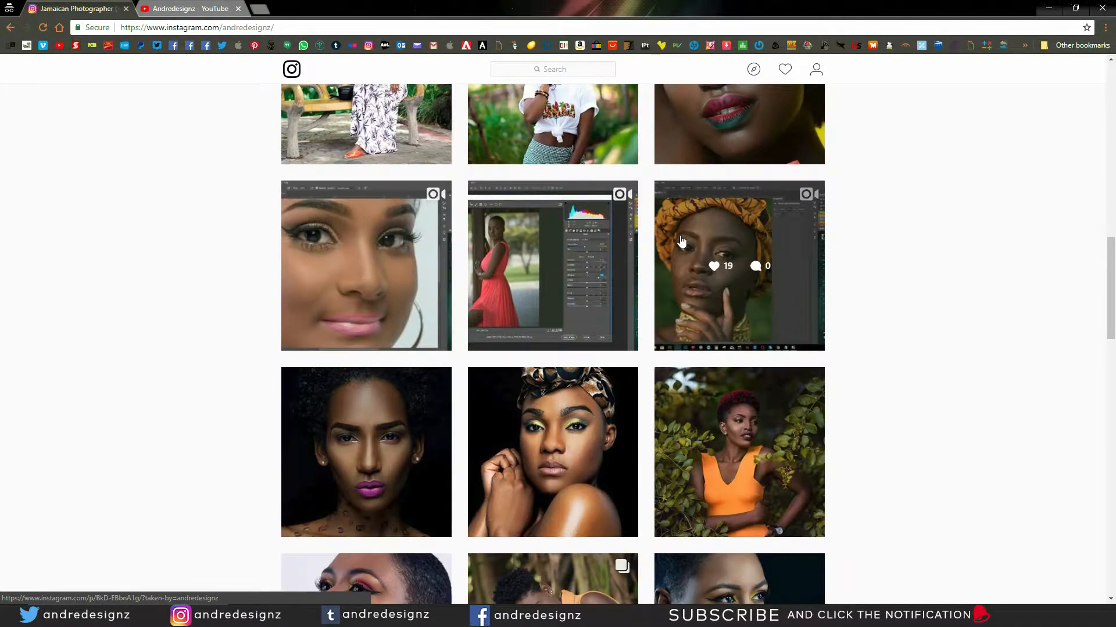
{"action": "scroll", "coordinate": [682, 241], "scroll_direction": "up", "scroll_amount": 10}
{"action": "left_click", "coordinate": [186, 8]}
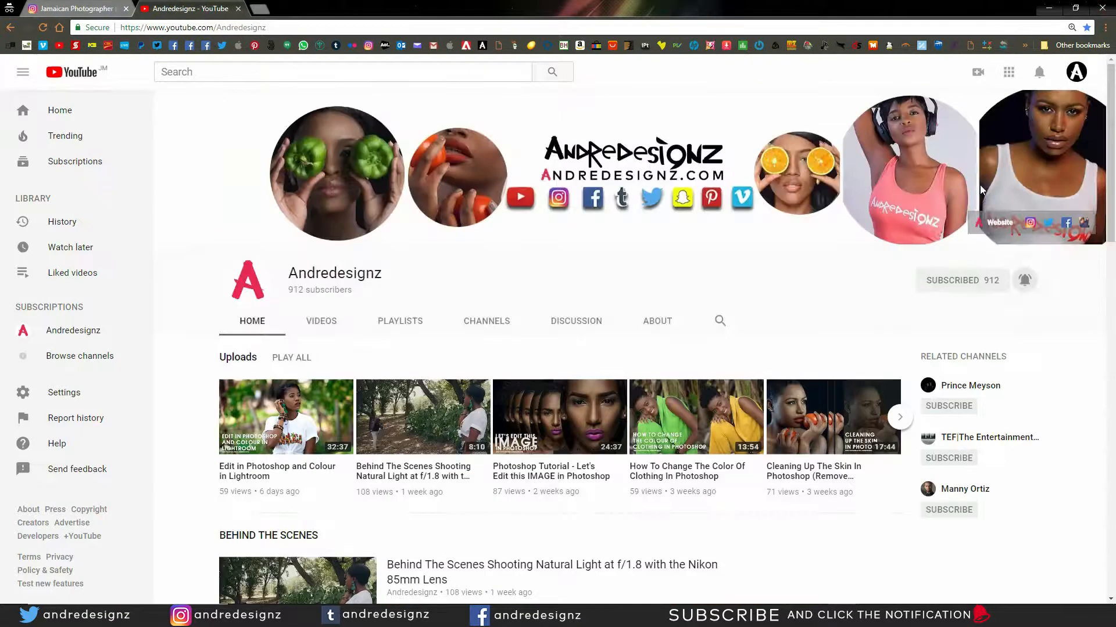
- Switch to Photoshop and run the Frequency Separation 16bit action on the portrait with a Gaussian Blur radius of 10 pixels
{"action": "left_click", "coordinate": [1113, 8]}
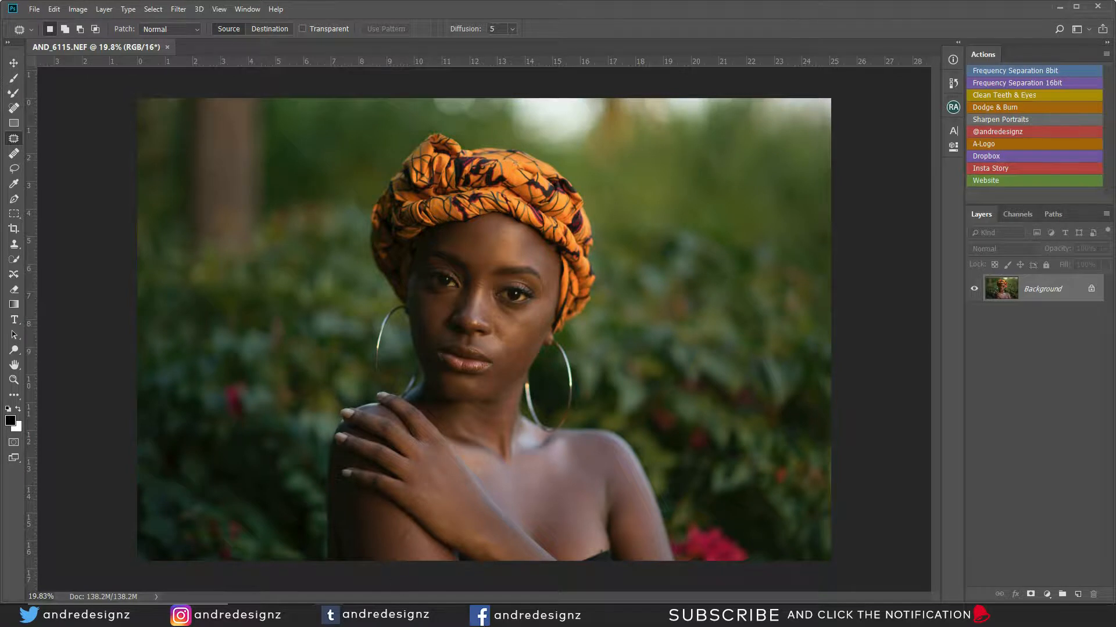
{"action": "left_click", "coordinate": [358, 616]}
{"action": "left_click", "coordinate": [1009, 85]}
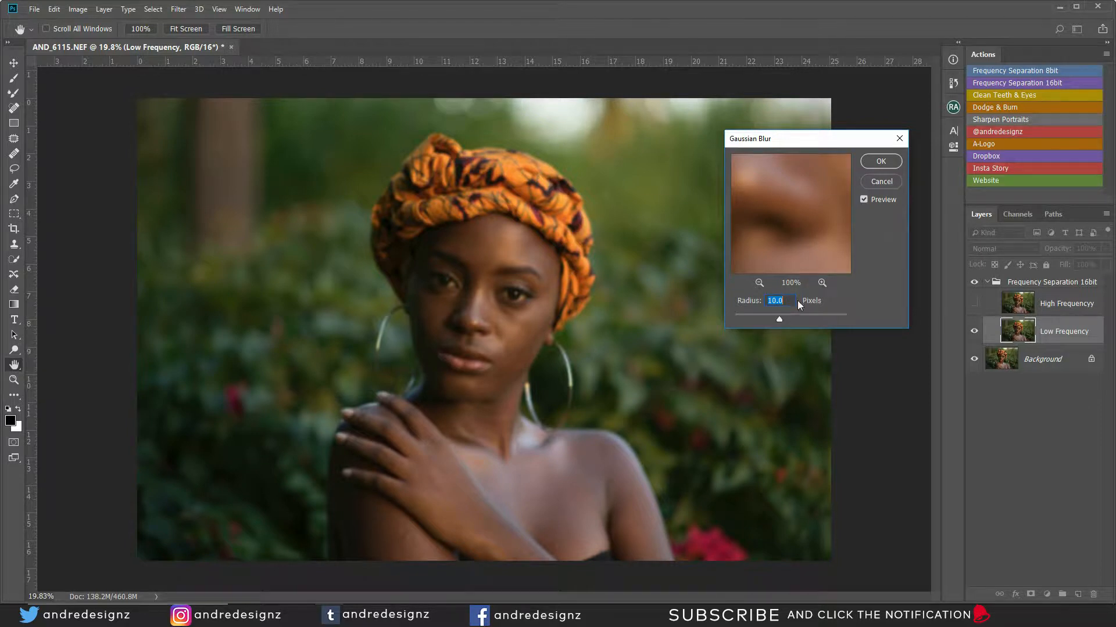
{"action": "left_click", "coordinate": [880, 161]}
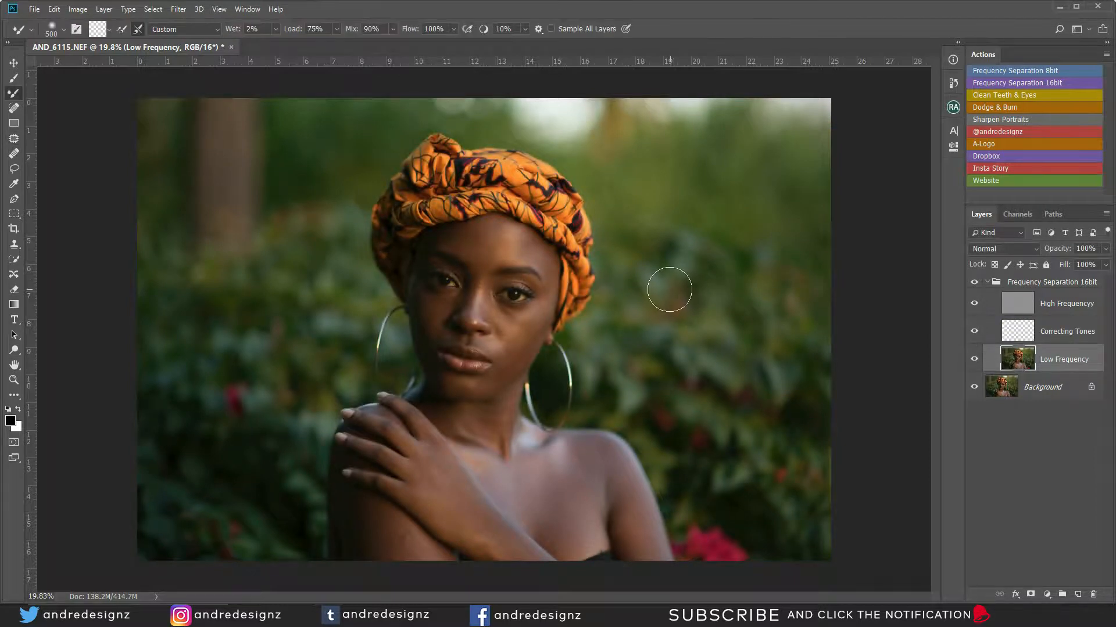
- Blend the facial skin tones on the Low Frequency layer using the Mixer Brush, reducing its size to 175 and 150
{"action": "key", "text": "bracketleft"}
{"action": "key", "text": "bracketleft"}
{"action": "key", "text": "bracketleft"}
{"action": "key", "text": "bracketleft"}
{"action": "key", "text": "bracketleft"}
{"action": "key", "text": "bracketleft"}
{"action": "key", "text": "bracketleft"}
{"action": "key", "text": "bracketright"}
{"action": "key", "text": "bracketright"}
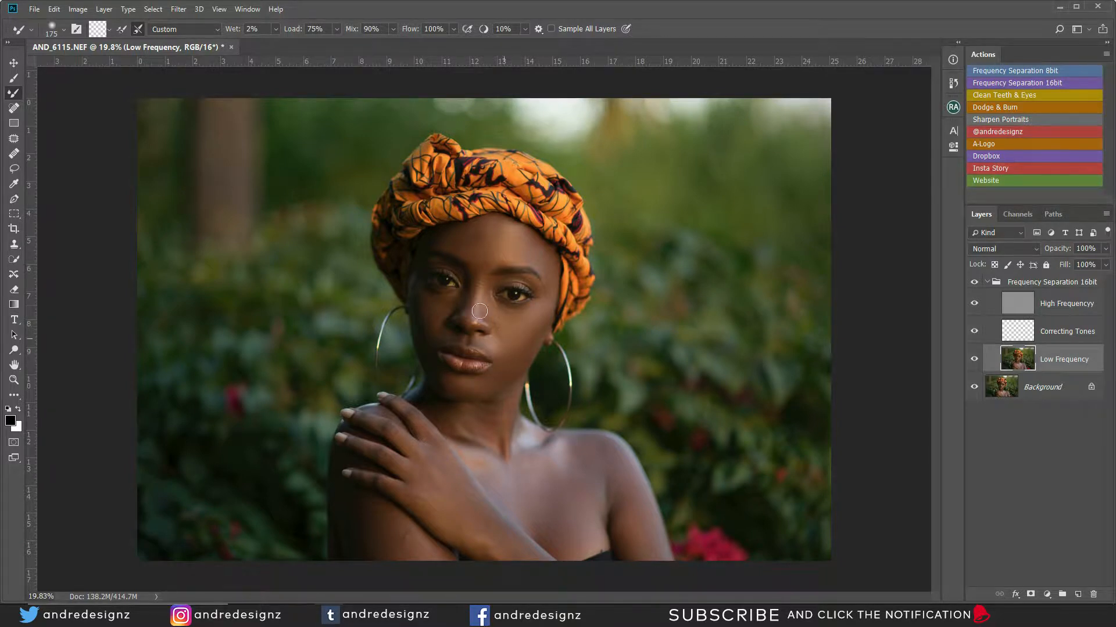
{"action": "key", "text": "bracketleft"}
- Compare the face before and after blending by toggling the visibility of the Frequency Separation 16bit group
{"action": "left_click", "coordinate": [975, 283]}
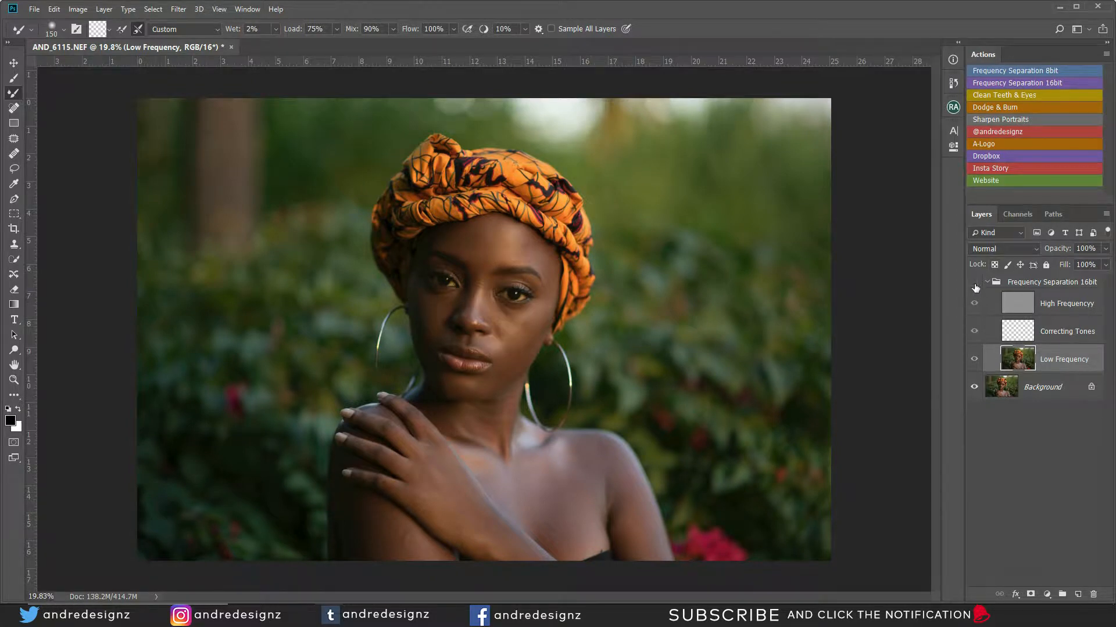
{"action": "left_click", "coordinate": [974, 284]}
{"action": "left_click", "coordinate": [975, 285]}
{"action": "left_click", "coordinate": [974, 284]}
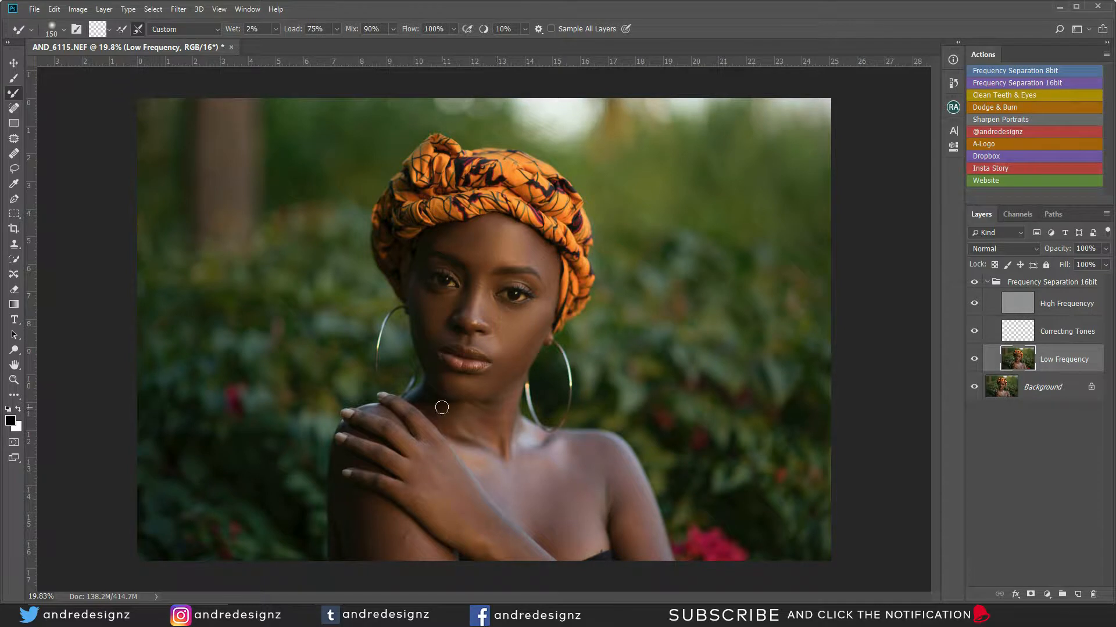
- Smooth the skin tones of the upper arm and chest with the Mixer Brush at size 250
{"action": "scroll", "coordinate": [442, 408], "scroll_direction": "up", "scroll_amount": 5}
{"action": "mouse_move", "coordinate": [432, 404]}
{"action": "left_mouse_down"}
{"action": "mouse_move", "coordinate": [420, 179]}
{"action": "mouse_move", "coordinate": [438, 315]}
{"action": "left_mouse_up"}
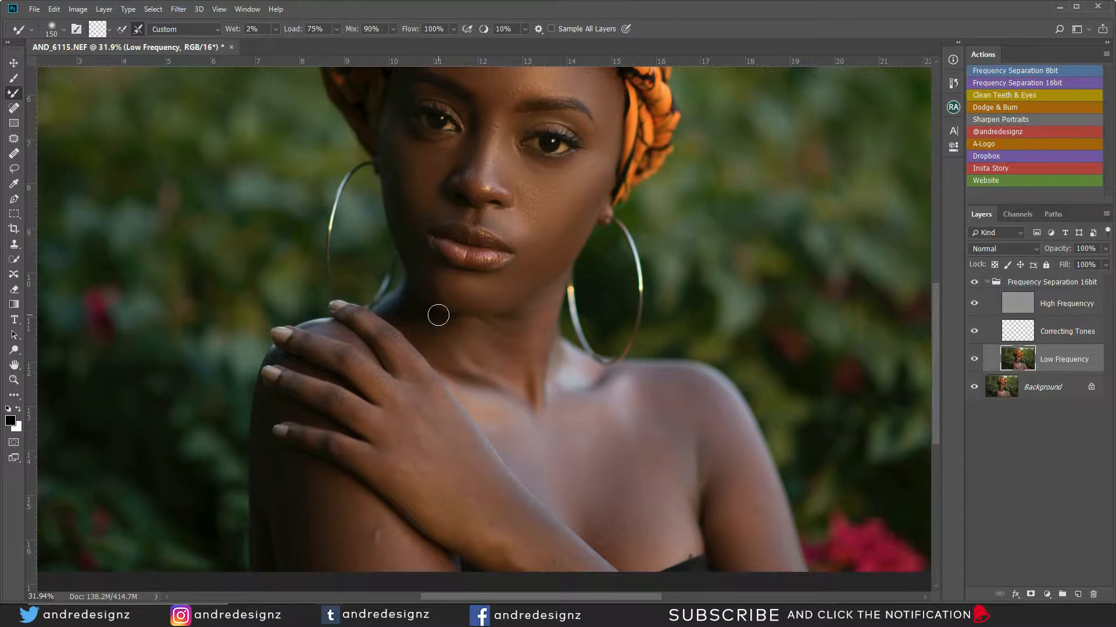
{"action": "key", "text": "bracketright"}
{"action": "key", "text": "bracketright"}
{"action": "key", "text": "bracketright"}
{"action": "mouse_move", "coordinate": [300, 501]}
{"action": "left_mouse_down"}
{"action": "mouse_move", "coordinate": [292, 549]}
{"action": "mouse_move", "coordinate": [353, 555]}
{"action": "mouse_move", "coordinate": [362, 517]}
{"action": "mouse_move", "coordinate": [390, 556]}
{"action": "mouse_move", "coordinate": [428, 574]}
{"action": "left_mouse_up"}
{"action": "mouse_move", "coordinate": [514, 438]}
{"action": "left_mouse_down"}
{"action": "mouse_move", "coordinate": [483, 403]}
{"action": "mouse_move", "coordinate": [505, 429]}
{"action": "left_mouse_up"}
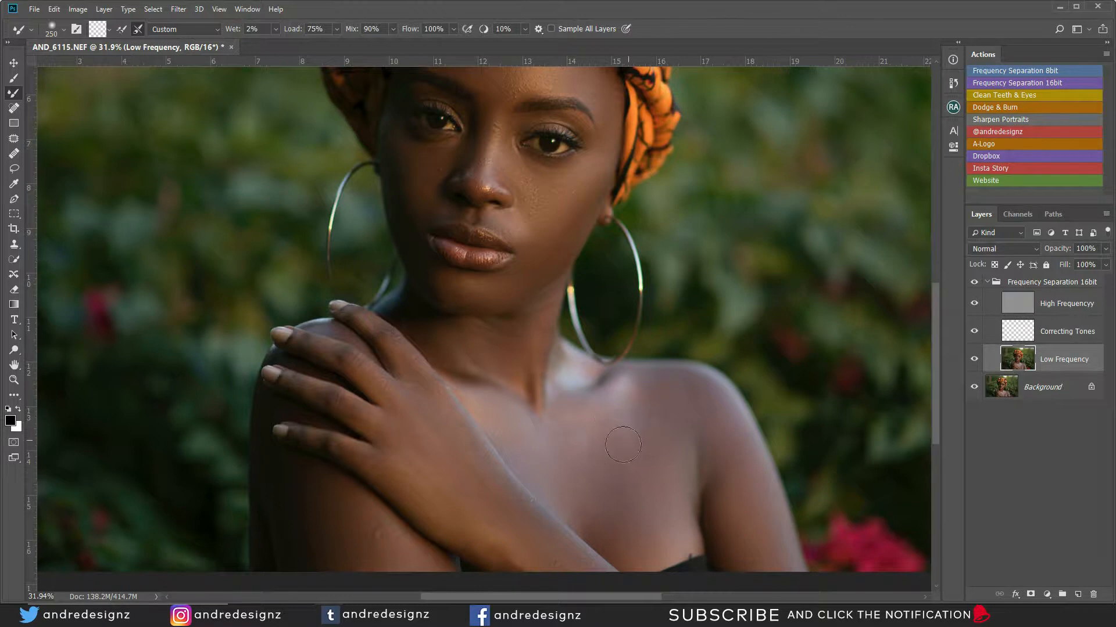
- Set the Mixer Brush size to 125 for blending the skin tones of the face
{"action": "key", "text": "bracketleft"}
{"action": "key", "text": "bracketleft"}
{"action": "key", "text": "bracketleft"}
{"action": "key", "text": "bracketleft"}
{"action": "scroll", "coordinate": [600, 117], "scroll_direction": "down", "scroll_amount": 2}
{"action": "scroll", "coordinate": [569, 411], "scroll_direction": "down", "scroll_amount": 1}
{"action": "scroll", "coordinate": [641, 322], "scroll_direction": "up", "scroll_amount": 3}
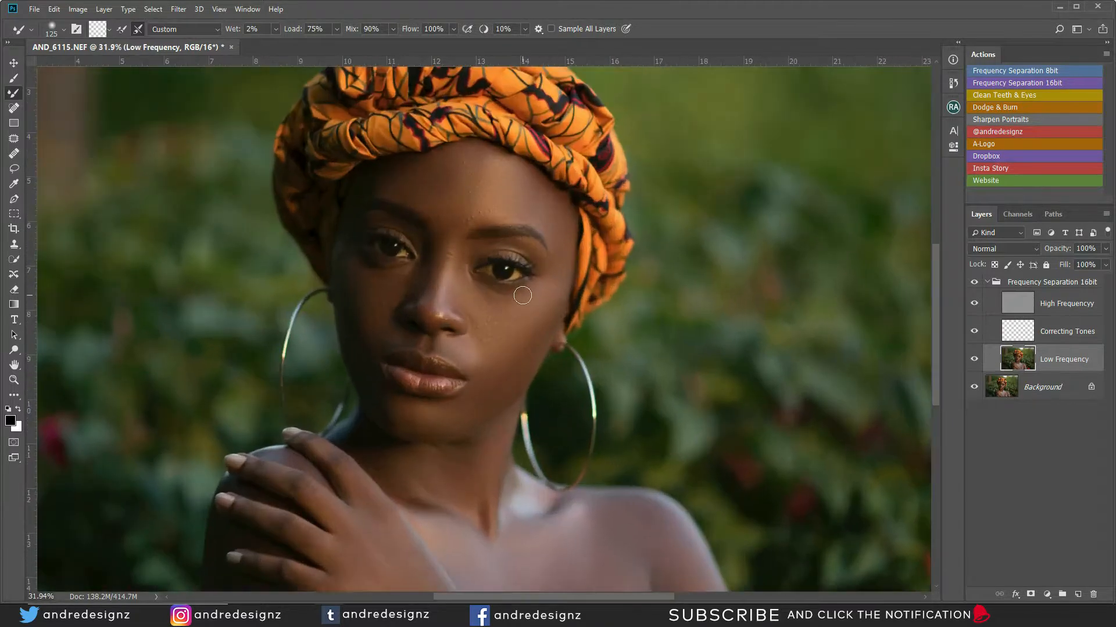
- On the High Frequency layer, clone clean skin texture over the area between the eyebrows with a smaller Clone Stamp
{"action": "left_click", "coordinate": [1019, 306]}
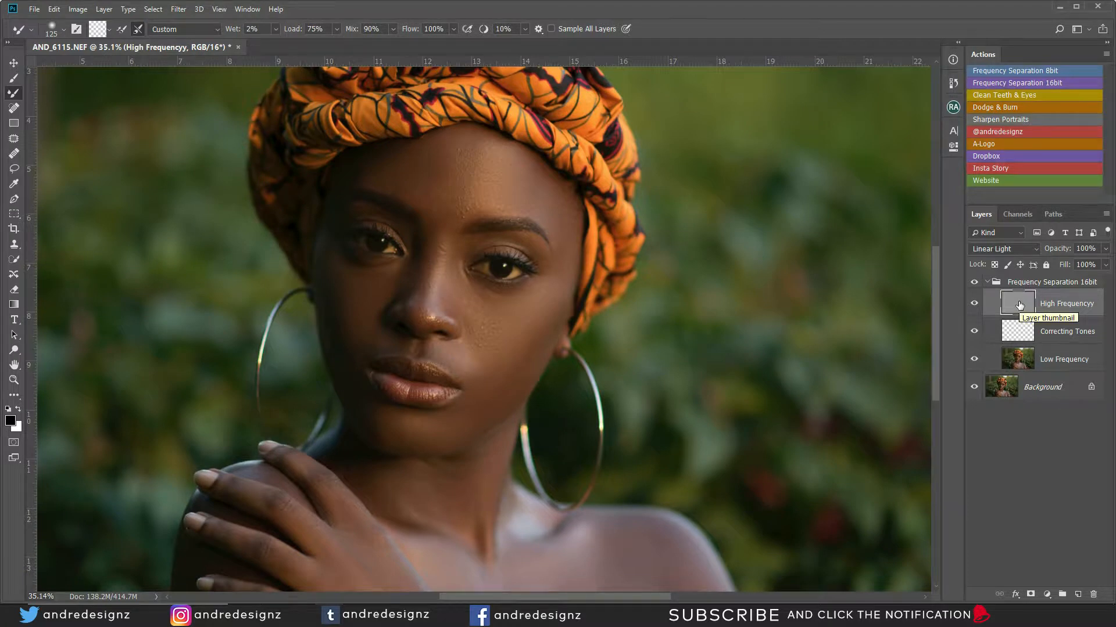
{"action": "key", "text": "b"}
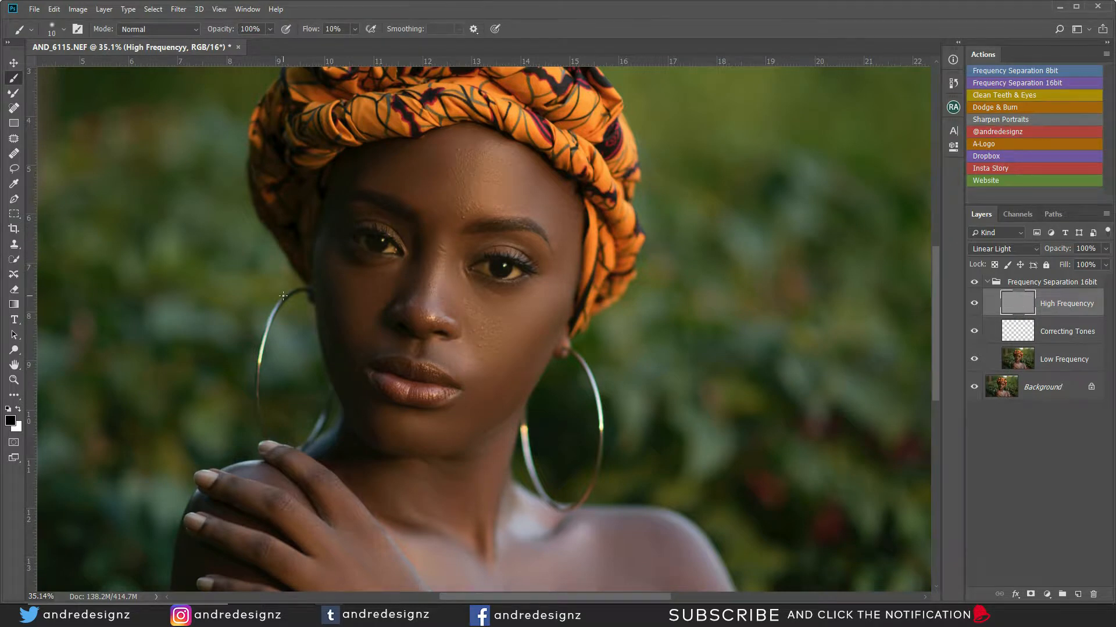
{"action": "key", "text": "s"}
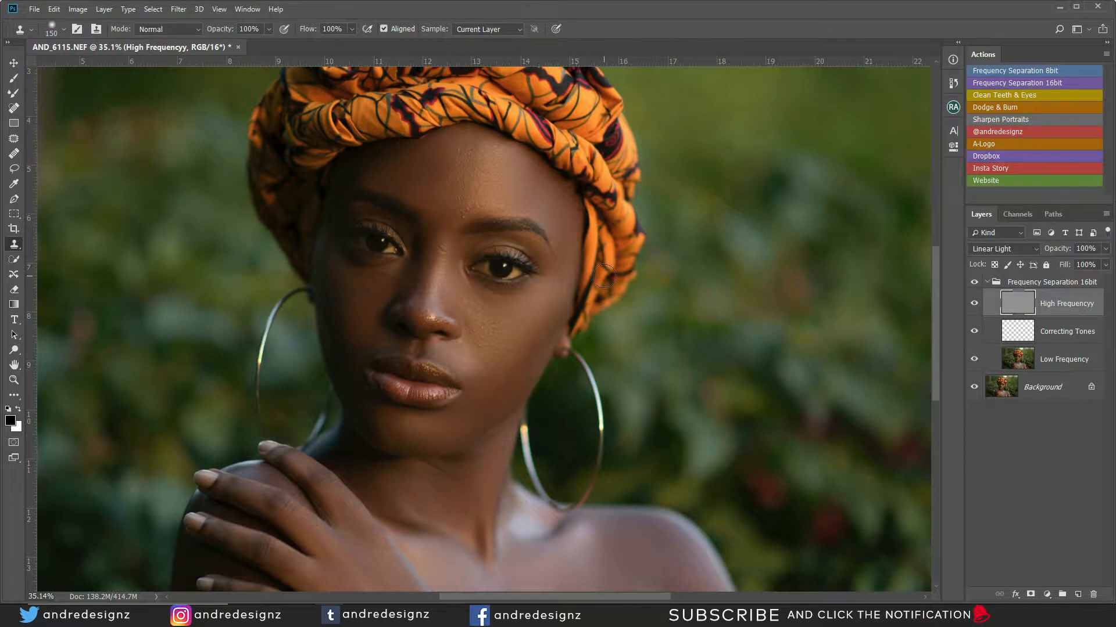
{"action": "key", "text": "bracketleft"}
{"action": "key", "text": "bracketleft"}
{"action": "key", "text": "bracketleft"}
{"action": "key", "text": "bracketleft"}
{"action": "left_click", "coordinate": [439, 223], "text": "alt"}
{"action": "left_click_drag", "start_coordinate": [432, 209], "coordinate": [430, 210]}
{"action": "left_click", "coordinate": [460, 212]}
- Clone clean skin texture over the uneven spots on the forehead and the bridge of the nose
{"action": "left_click", "coordinate": [446, 160], "text": "alt"}
{"action": "left_click", "coordinate": [432, 138]}
{"action": "left_click_drag", "start_coordinate": [422, 156], "coordinate": [429, 167]}
{"action": "left_click_drag", "start_coordinate": [436, 248], "coordinate": [437, 241]}
- Clone smoother texture over the cheek, the skin beneath the eye and the remaining forehead spots
{"action": "left_click", "coordinate": [495, 369], "text": "alt"}
{"action": "left_click", "coordinate": [378, 337]}
{"action": "left_click", "coordinate": [358, 283], "text": "alt"}
{"action": "mouse_move", "coordinate": [348, 279]}
{"action": "left_mouse_down"}
{"action": "mouse_move", "coordinate": [321, 283]}
{"action": "mouse_move", "coordinate": [340, 260]}
{"action": "mouse_move", "coordinate": [391, 261]}
{"action": "mouse_move", "coordinate": [357, 272]}
{"action": "mouse_move", "coordinate": [340, 262]}
{"action": "mouse_move", "coordinate": [334, 279]}
{"action": "mouse_move", "coordinate": [321, 265]}
{"action": "mouse_move", "coordinate": [319, 280]}
{"action": "mouse_move", "coordinate": [338, 269]}
{"action": "mouse_move", "coordinate": [349, 280]}
{"action": "mouse_move", "coordinate": [328, 250]}
{"action": "mouse_move", "coordinate": [369, 286]}
{"action": "mouse_move", "coordinate": [392, 265]}
{"action": "left_mouse_up"}
{"action": "left_click", "coordinate": [354, 284], "text": "alt"}
{"action": "left_click_drag", "start_coordinate": [394, 276], "coordinate": [394, 281]}
{"action": "left_click", "coordinate": [384, 279]}
{"action": "left_click_drag", "start_coordinate": [453, 160], "coordinate": [454, 168]}
{"action": "left_click", "coordinate": [469, 184], "text": "alt"}
- Clone out the mark on the upper arm below the hand, enlarging the Clone Stamp to size 90
{"action": "left_click_drag", "start_coordinate": [472, 324], "coordinate": [484, 216]}
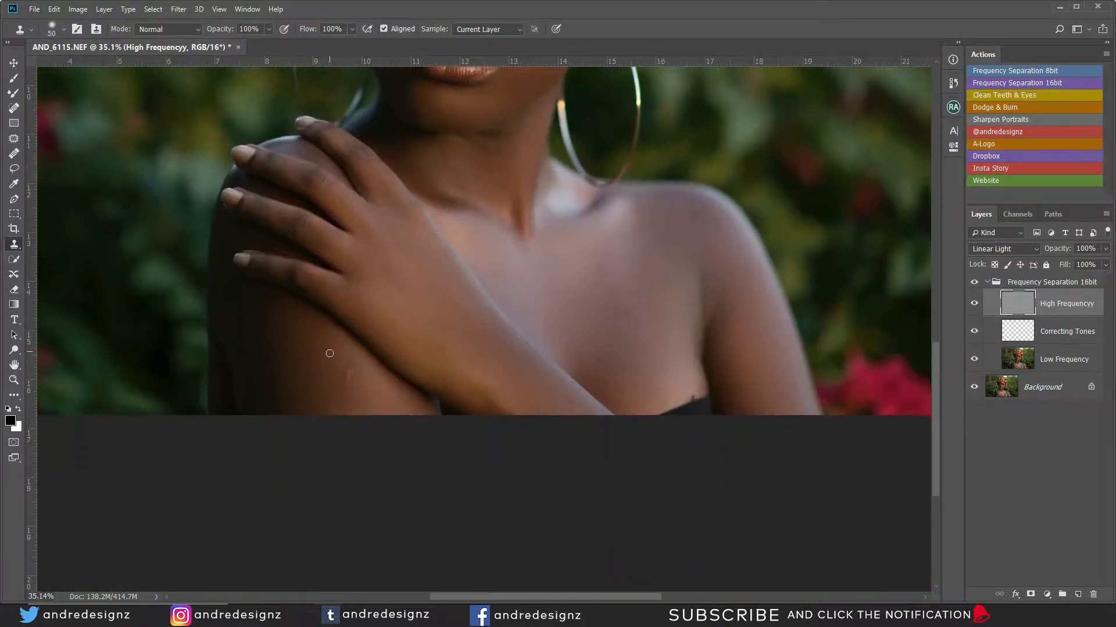
{"action": "left_click", "coordinate": [332, 347]}
{"action": "key", "text": "bracketright"}
{"action": "key", "text": "bracketright"}
{"action": "key", "text": "bracketright"}
{"action": "left_click", "coordinate": [345, 366]}
{"action": "left_click", "coordinate": [346, 377]}
{"action": "left_click", "coordinate": [331, 382], "text": "alt"}
{"action": "left_click", "coordinate": [346, 374]}
{"action": "left_click", "coordinate": [346, 359], "text": "alt"}
{"action": "left_click", "coordinate": [357, 357]}
{"action": "left_click", "coordinate": [327, 373], "text": "alt"}
{"action": "left_click_drag", "start_coordinate": [324, 349], "coordinate": [331, 352]}
- Inspect the retouched face and body, and compare them with the original by showing the Background layer alone
{"action": "scroll", "coordinate": [459, 296], "scroll_direction": "up", "scroll_amount": 5}
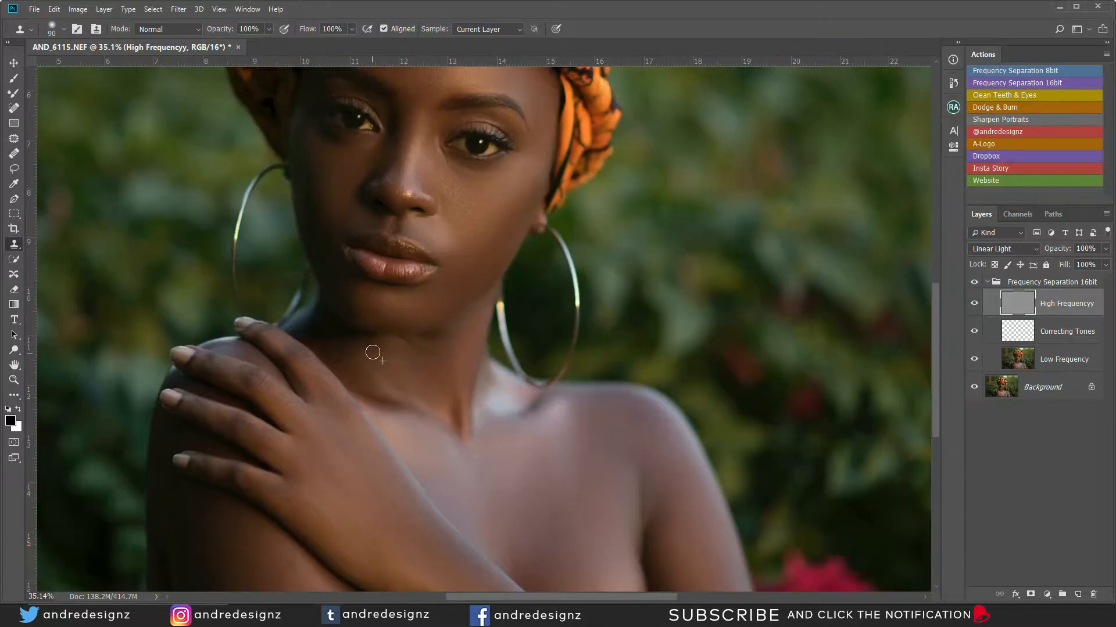
{"action": "left_click_drag", "start_coordinate": [462, 273], "coordinate": [424, 376]}
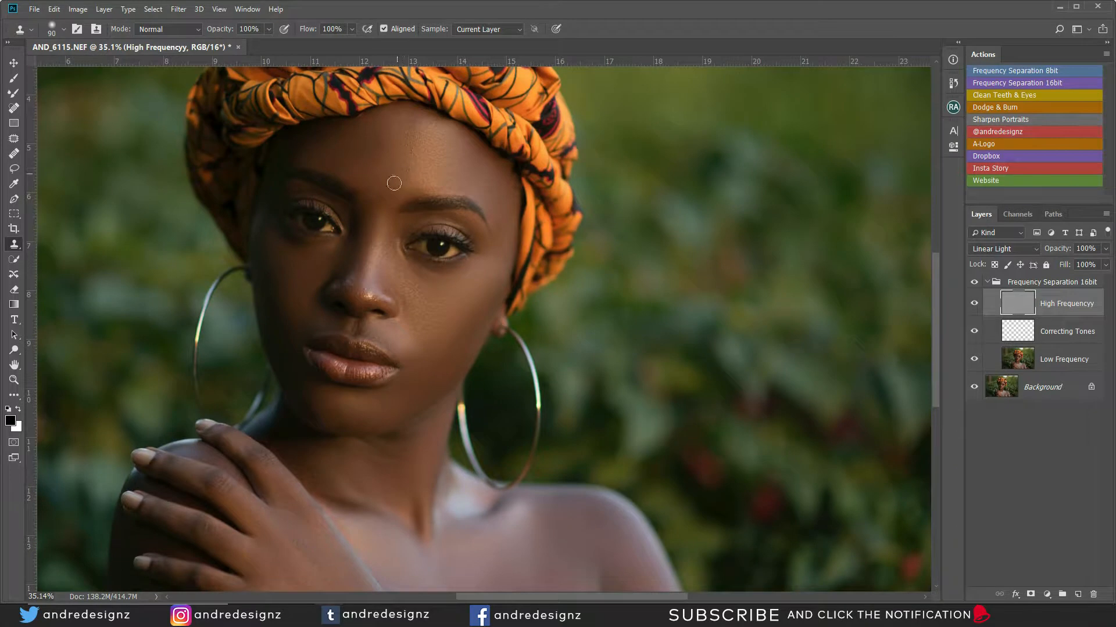
{"action": "left_click_drag", "start_coordinate": [397, 189], "coordinate": [369, 302]}
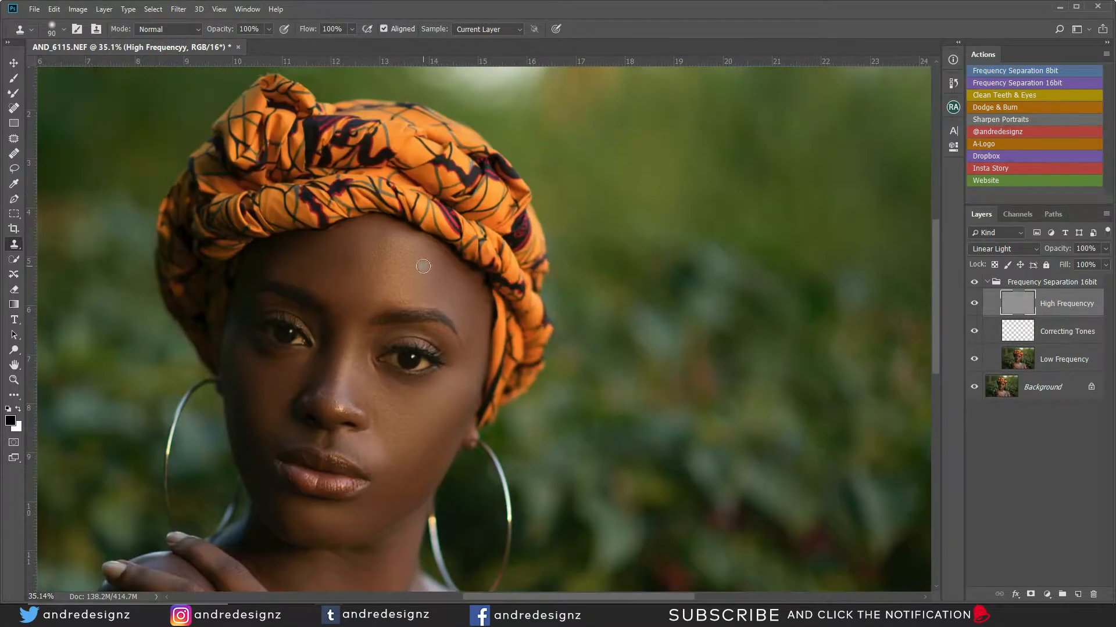
{"action": "left_click_drag", "start_coordinate": [495, 336], "coordinate": [496, 235]}
{"action": "mouse_move", "coordinate": [486, 465]}
{"action": "left_mouse_down"}
{"action": "mouse_move", "coordinate": [490, 257]}
{"action": "mouse_move", "coordinate": [562, 368]}
{"action": "mouse_move", "coordinate": [609, 473]}
{"action": "left_mouse_up"}
{"action": "scroll", "coordinate": [550, 356], "scroll_direction": "down", "scroll_amount": 5}
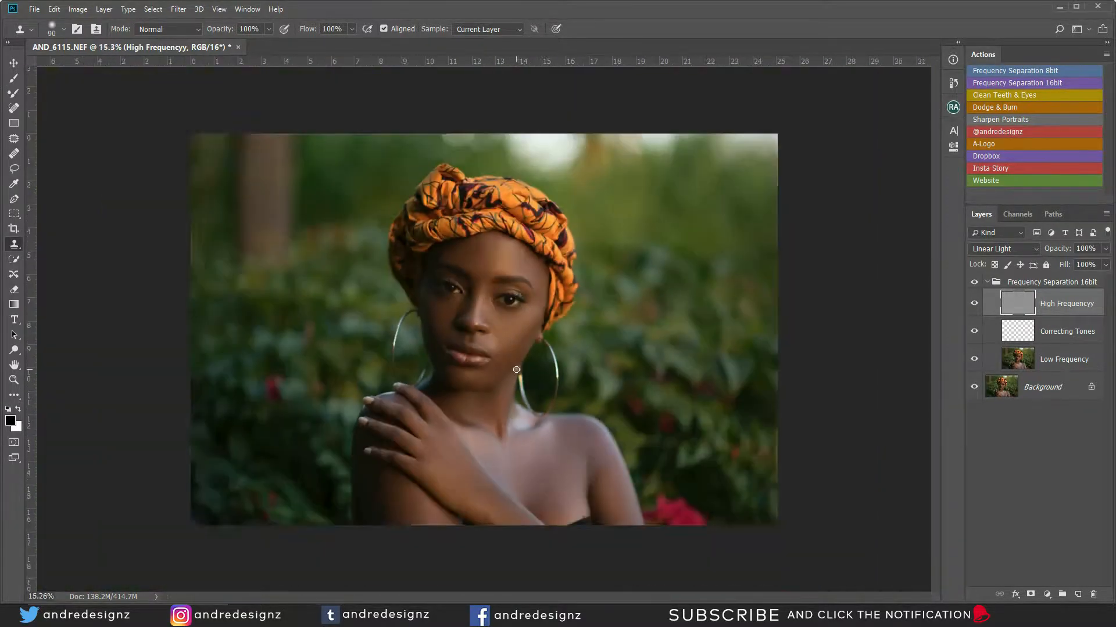
{"action": "scroll", "coordinate": [575, 358], "scroll_direction": "up", "scroll_amount": 2}
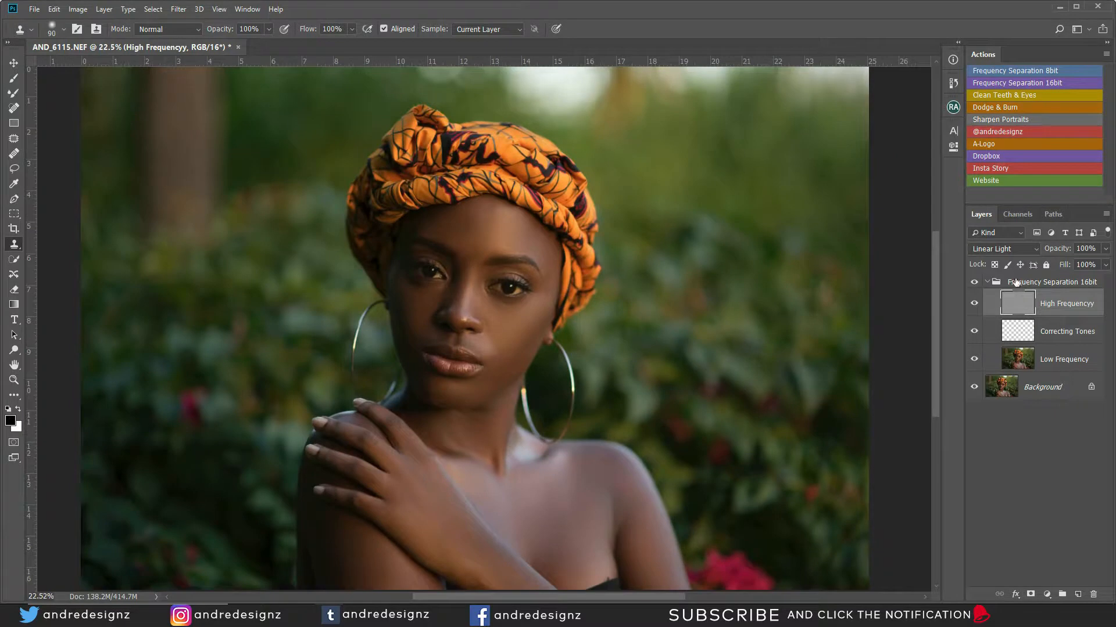
{"action": "left_click", "coordinate": [974, 389], "text": "alt"}
{"action": "left_click", "coordinate": [974, 389], "text": "alt"}
{"action": "left_click", "coordinate": [974, 389], "text": "alt"}
{"action": "left_click", "coordinate": [974, 389], "text": "alt"}
{"action": "left_click", "coordinate": [973, 389], "text": "alt"}
{"action": "left_click", "coordinate": [976, 389], "text": "alt"}
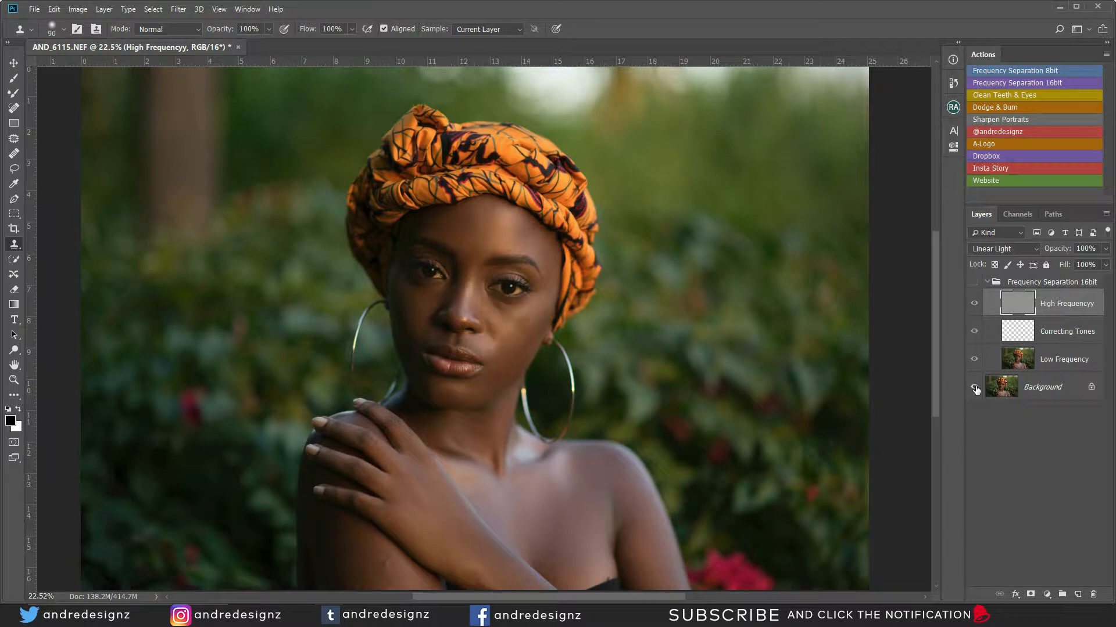
{"action": "left_click", "coordinate": [975, 390], "text": "alt"}
{"action": "left_click", "coordinate": [974, 390], "text": "alt"}
{"action": "left_click", "coordinate": [974, 391], "text": "alt"}
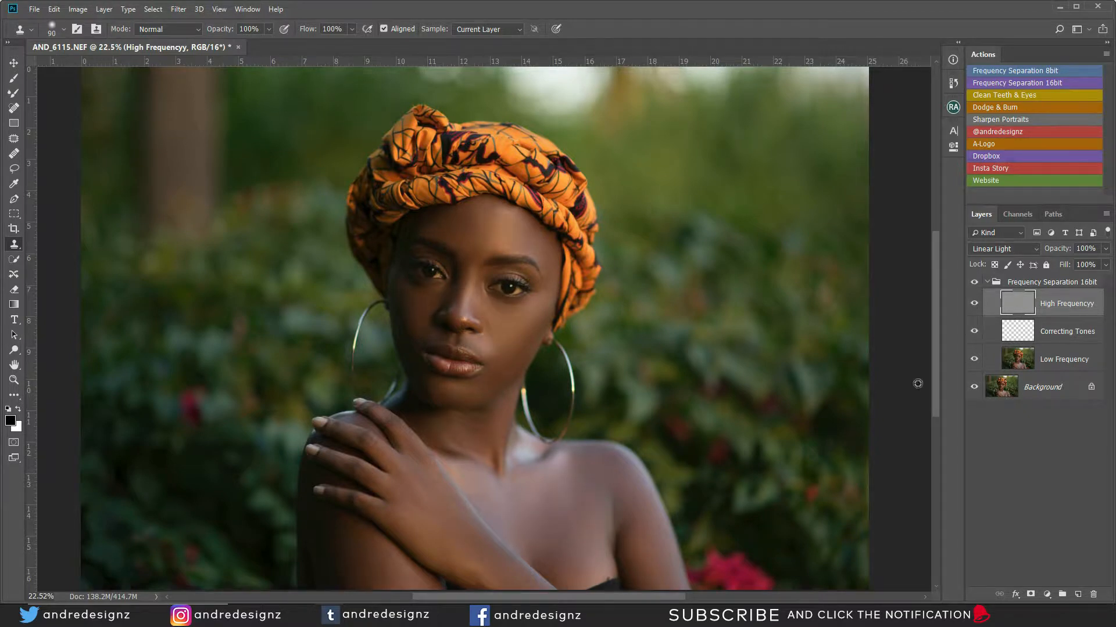
- Collapse the Frequency Separation 16bit group and run the Clean Teeth & Eyes action
{"action": "scroll", "coordinate": [537, 269], "scroll_direction": "down", "scroll_amount": 2}
{"action": "scroll", "coordinate": [549, 251], "scroll_direction": "up", "scroll_amount": 5}
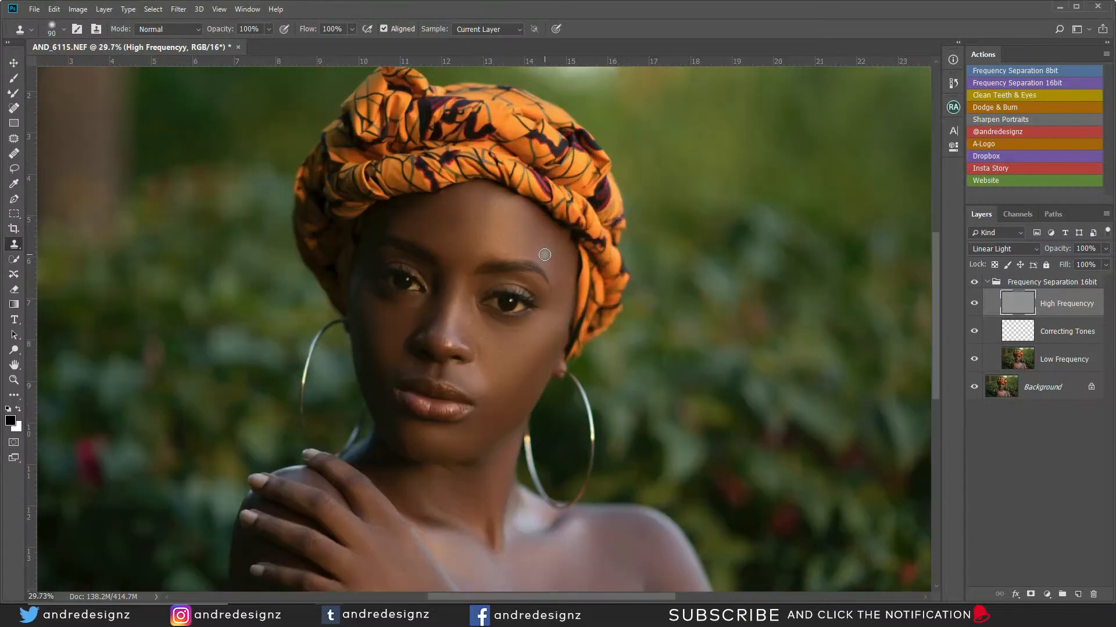
{"action": "scroll", "coordinate": [544, 255], "scroll_direction": "up", "scroll_amount": 4}
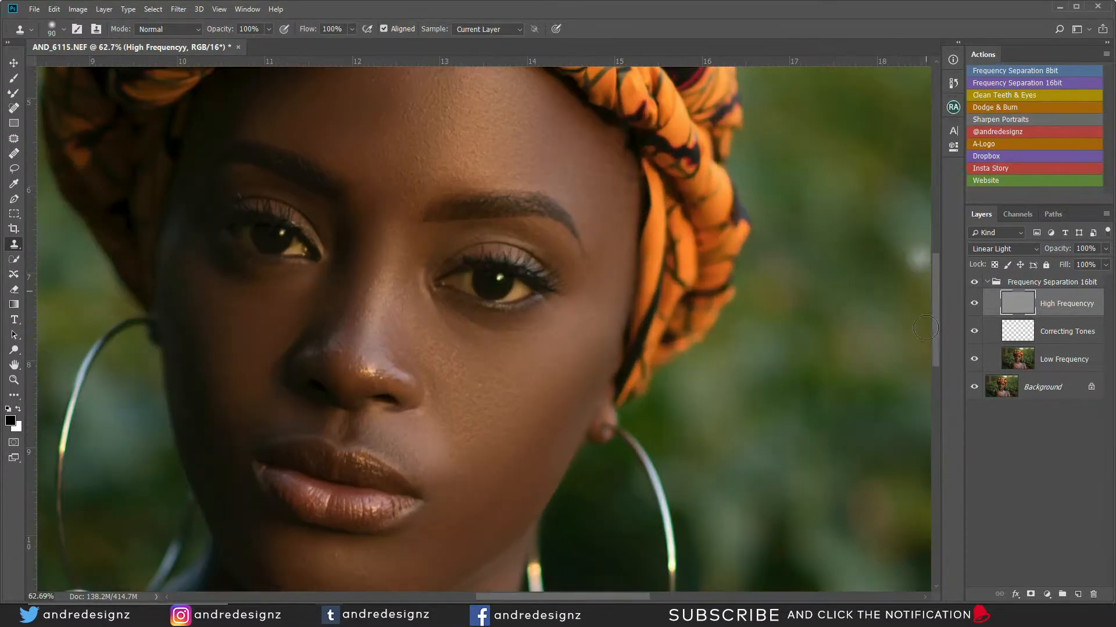
{"action": "left_click", "coordinate": [989, 282]}
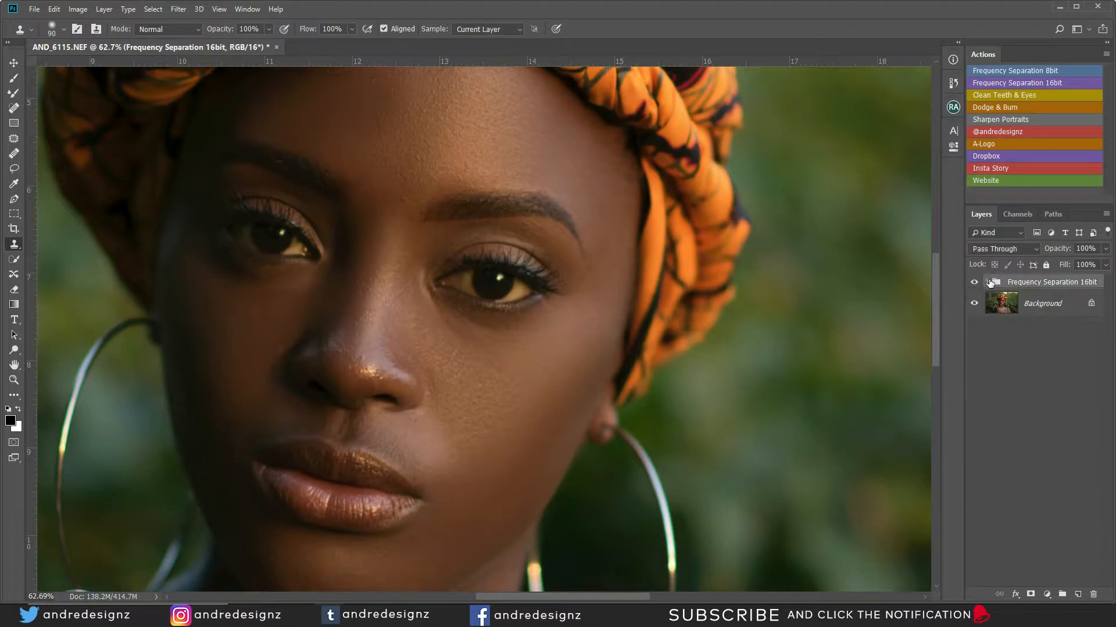
{"action": "left_click", "coordinate": [999, 95]}
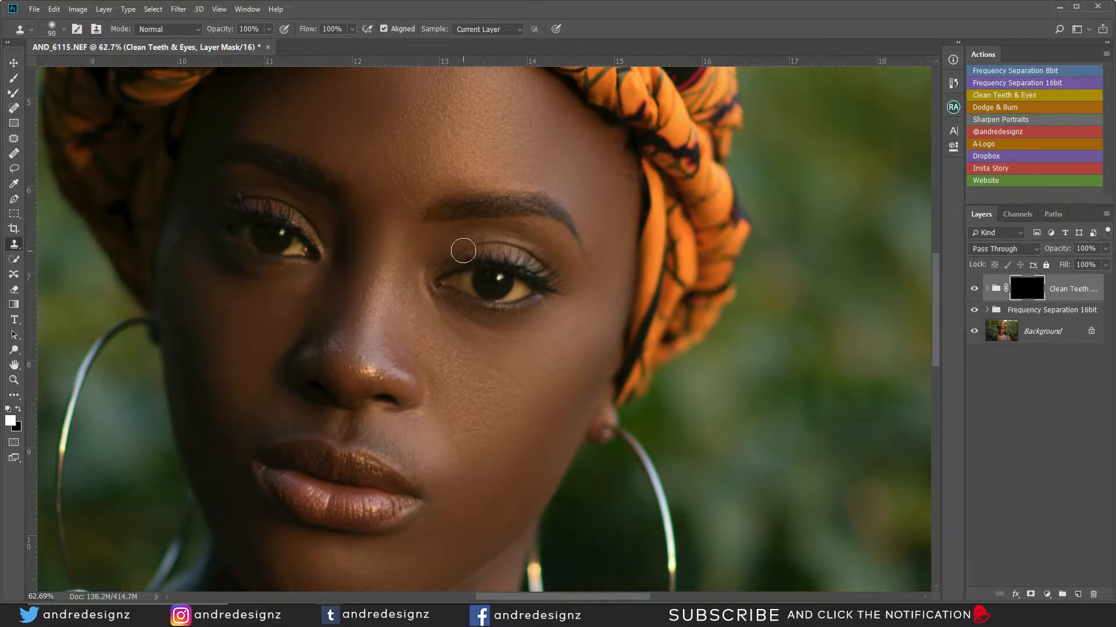
- Whiten the right-hand eye by painting white on the Clean Teeth & Eyes mask with the Brush at 6% flow
{"action": "key", "text": "b"}
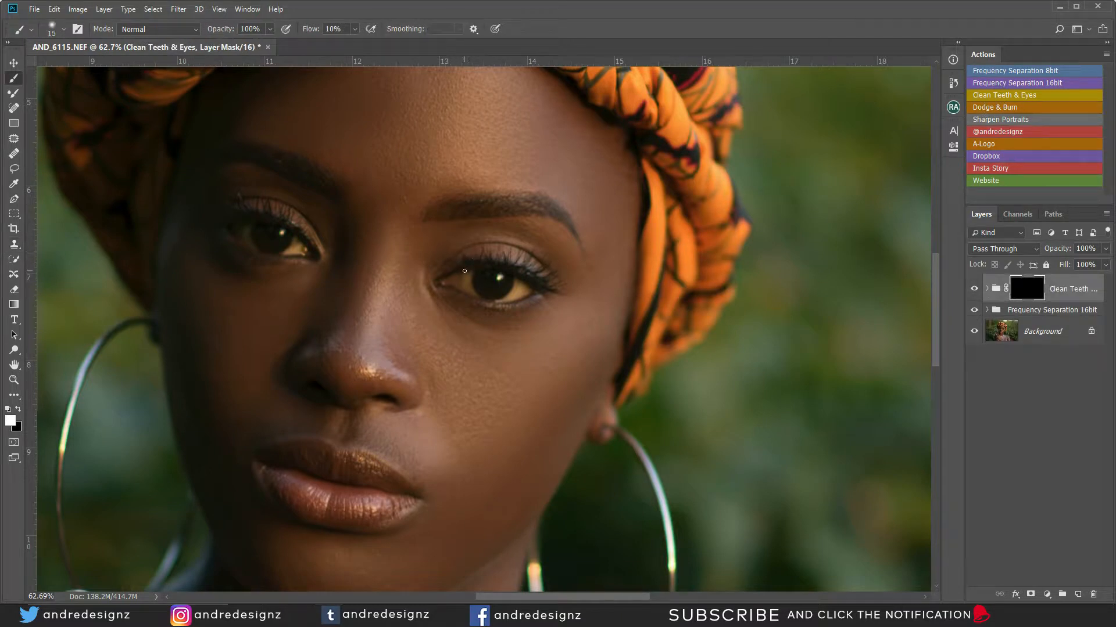
{"action": "key", "text": "bracketright"}
{"action": "key", "text": "bracketright"}
{"action": "key", "text": "bracketright"}
{"action": "key", "text": "bracketright"}
{"action": "key", "text": "bracketright"}
{"action": "key", "text": "bracketright"}
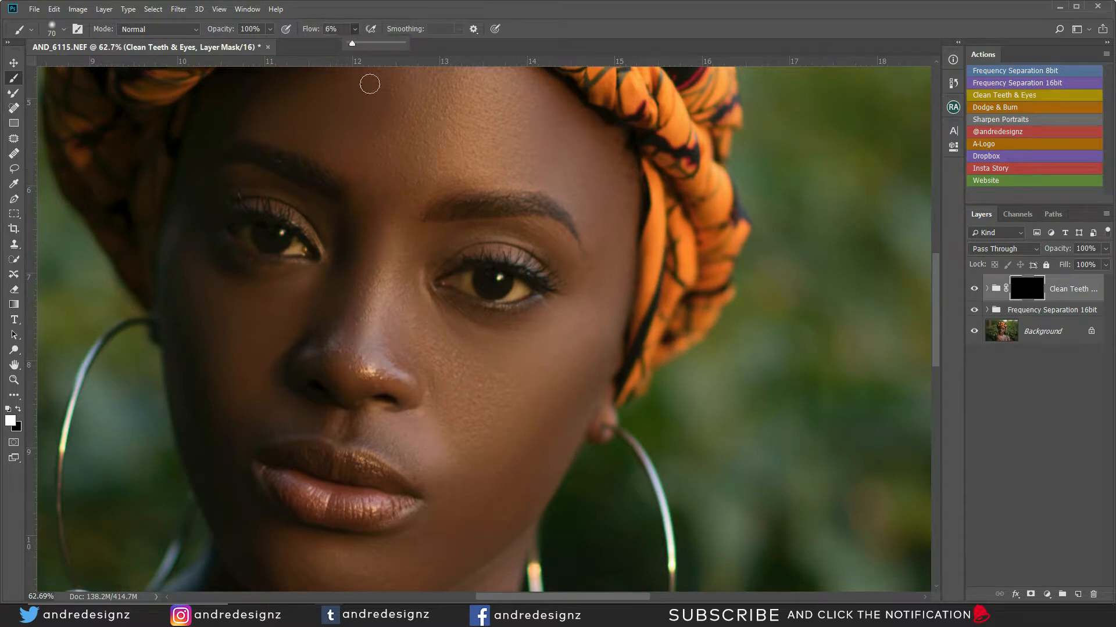
{"action": "mouse_move", "coordinate": [463, 284]}
{"action": "left_mouse_down"}
{"action": "mouse_move", "coordinate": [446, 284]}
{"action": "mouse_move", "coordinate": [528, 284]}
{"action": "mouse_move", "coordinate": [508, 300]}
{"action": "mouse_move", "coordinate": [529, 288]}
{"action": "mouse_move", "coordinate": [470, 300]}
{"action": "mouse_move", "coordinate": [468, 276]}
{"action": "mouse_move", "coordinate": [451, 285]}
{"action": "mouse_move", "coordinate": [510, 294]}
{"action": "mouse_move", "coordinate": [522, 282]}
{"action": "mouse_move", "coordinate": [513, 298]}
{"action": "mouse_move", "coordinate": [500, 293]}
{"action": "left_mouse_up"}
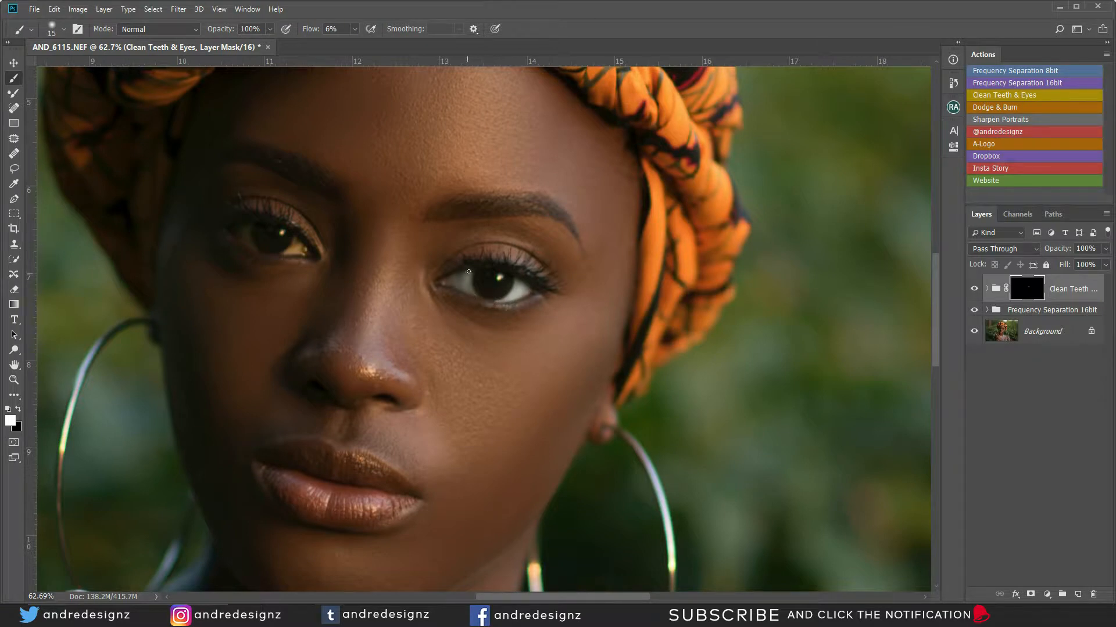
{"action": "scroll", "coordinate": [522, 300], "scroll_direction": "down", "scroll_amount": 6}
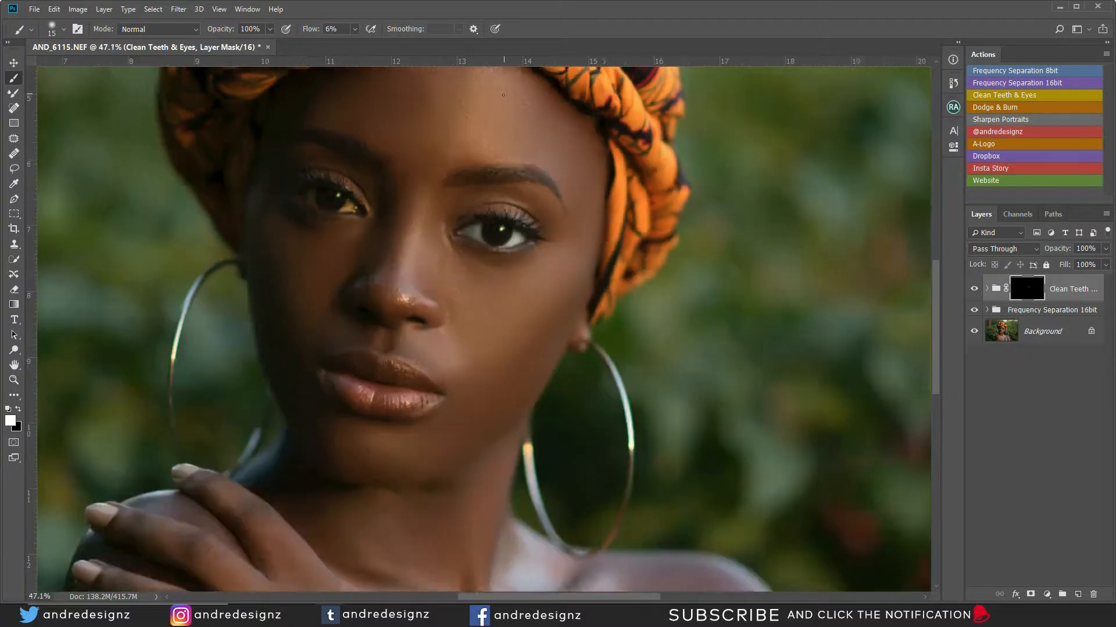
{"action": "scroll", "coordinate": [571, 316], "scroll_direction": "up", "scroll_amount": 4}
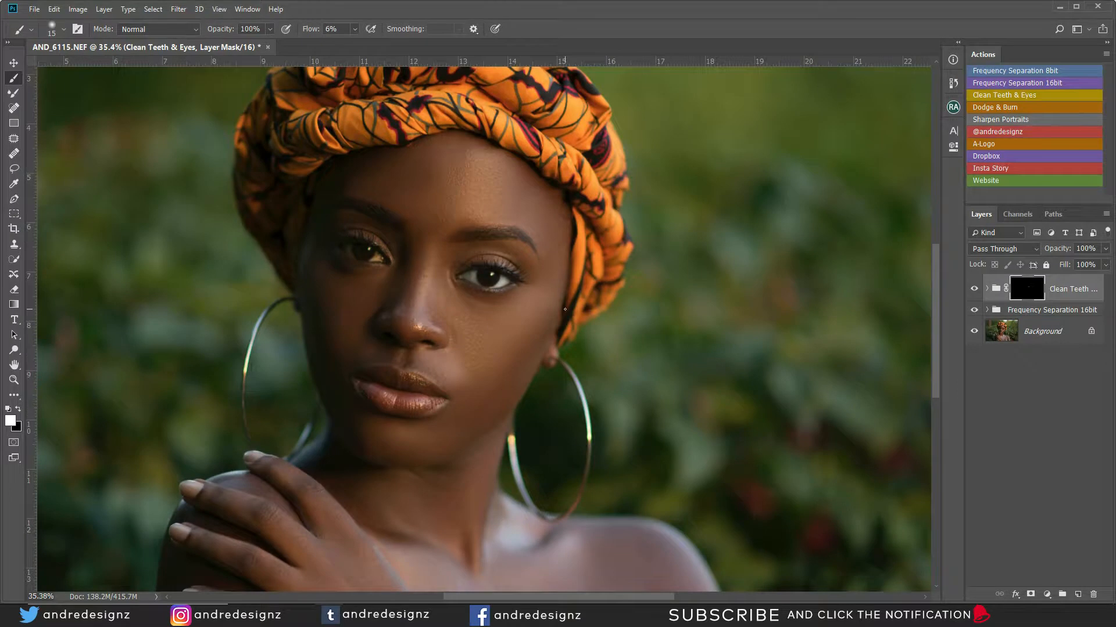
- Lower the Clean Teeth & Eyes group's opacity to 45% and check the whole portrait with the group hidden and shown
{"action": "left_click", "coordinate": [1104, 250]}
{"action": "left_click_drag", "start_coordinate": [1077, 261], "coordinate": [1076, 264]}
{"action": "left_click_drag", "start_coordinate": [1075, 267], "coordinate": [1077, 268]}
{"action": "left_click", "coordinate": [953, 272]}
{"action": "scroll", "coordinate": [516, 385], "scroll_direction": "down", "scroll_amount": 5}
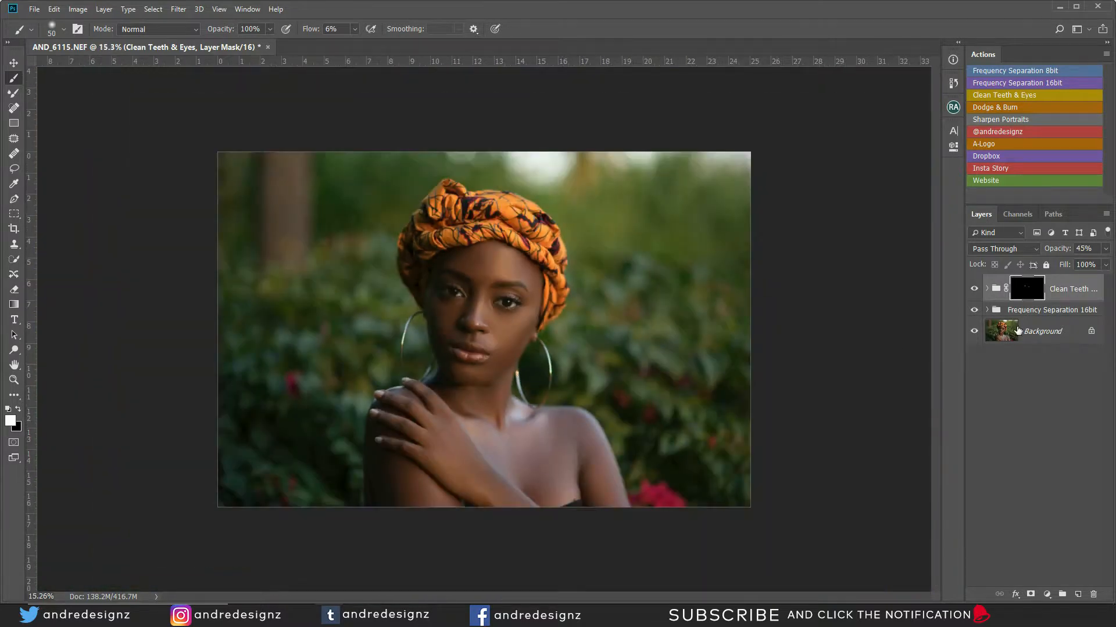
{"action": "left_click", "coordinate": [974, 290]}
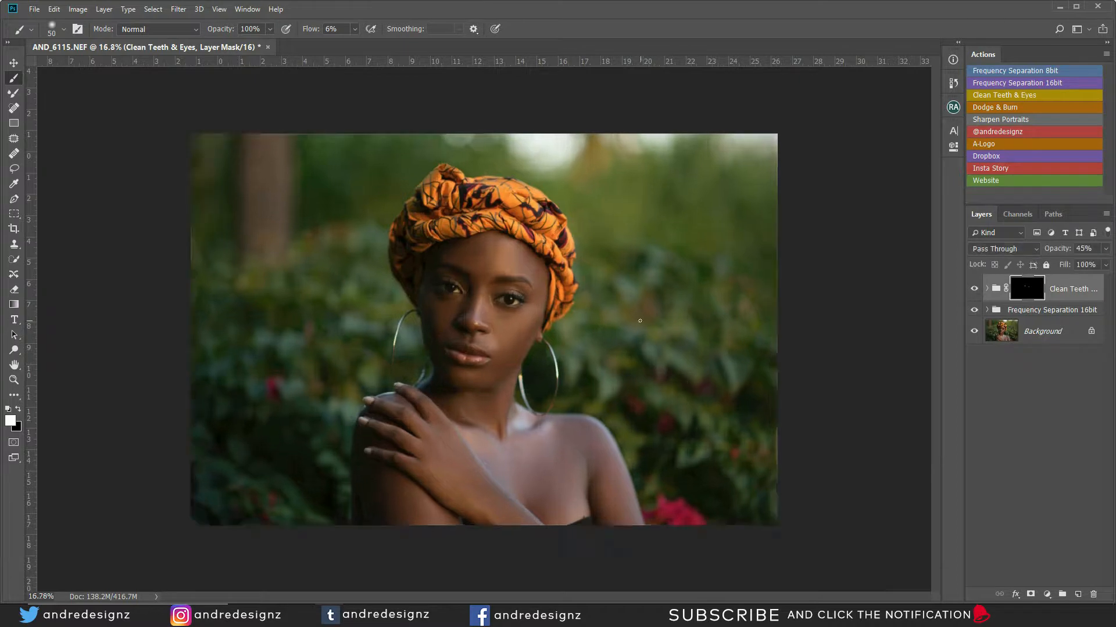
- Stamp all visible layers into a new layer above the Clean Teeth & Eyes group
{"action": "scroll", "coordinate": [424, 274], "scroll_direction": "up", "scroll_amount": 5}
{"action": "scroll", "coordinate": [424, 273], "scroll_direction": "down", "scroll_amount": 4}
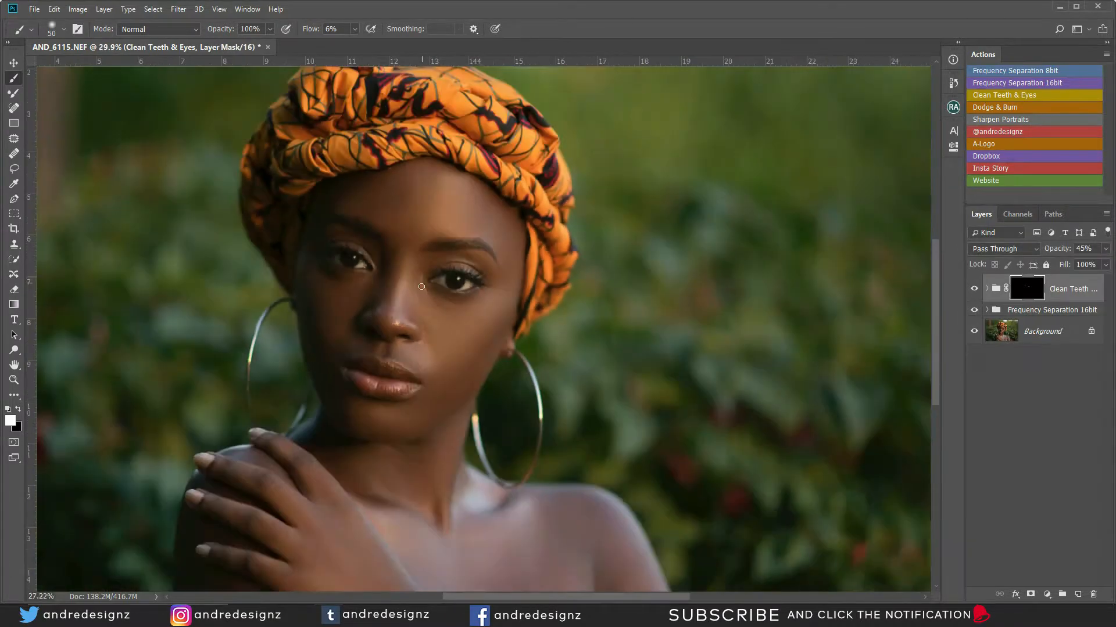
{"action": "scroll", "coordinate": [607, 557], "scroll_direction": "up", "scroll_amount": 5}
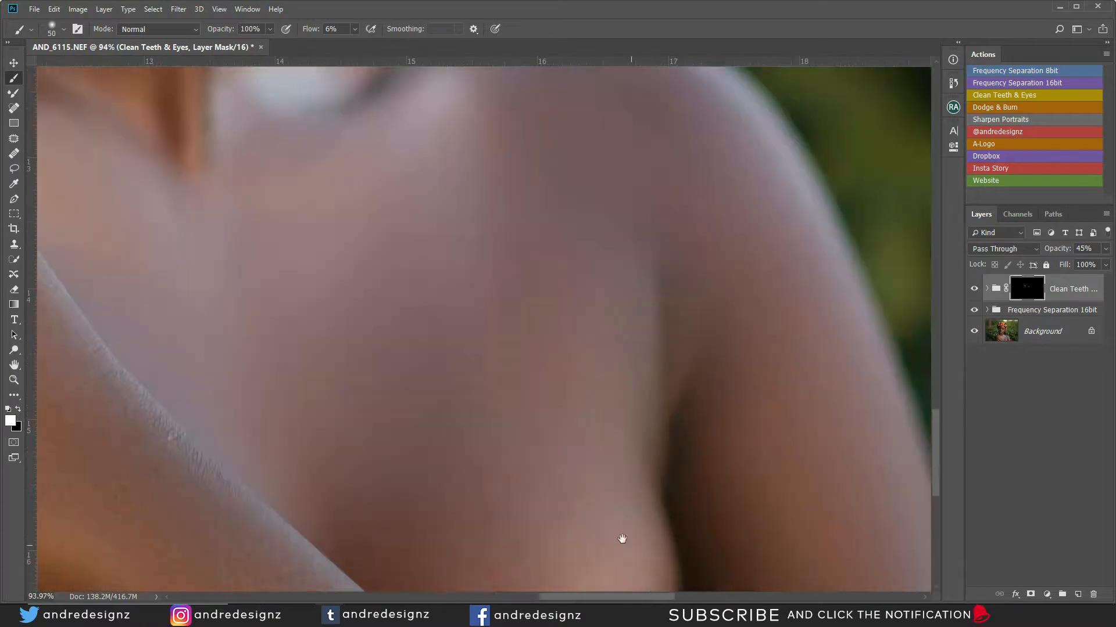
{"action": "scroll", "coordinate": [622, 538], "scroll_direction": "up", "scroll_amount": 2}
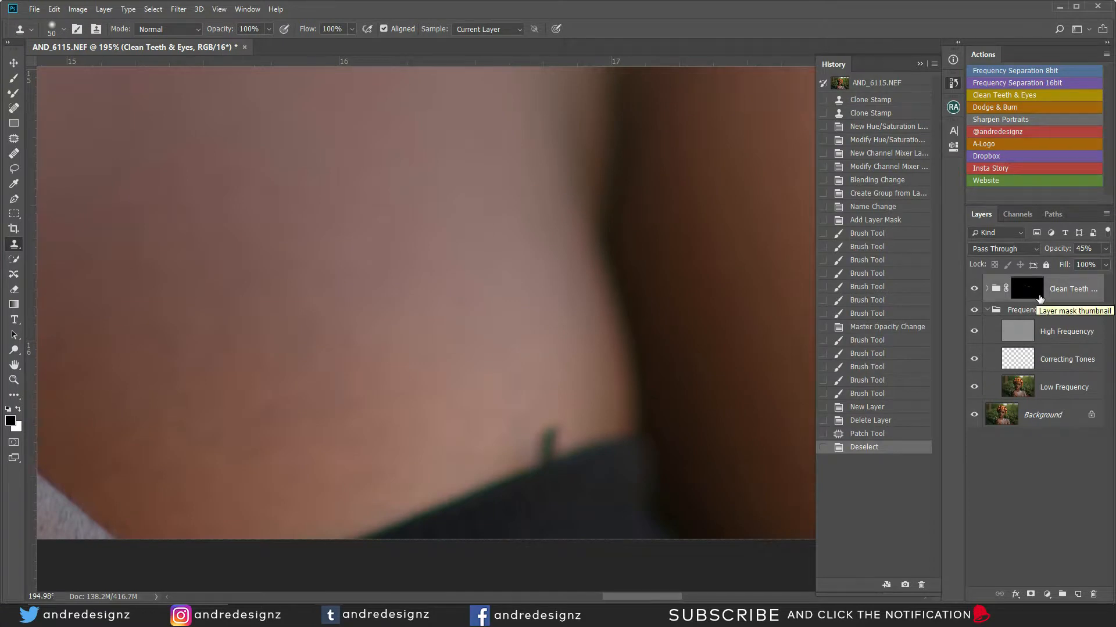
{"action": "key", "text": "ctrl+shift+alt+e"}
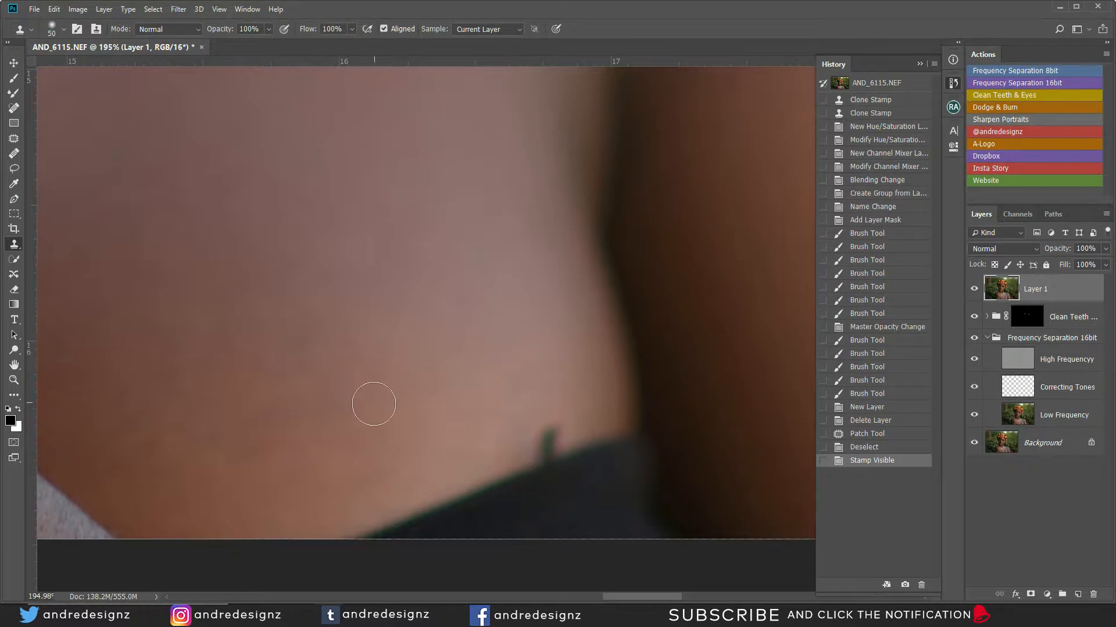
- Lasso the small dark loop sticking up from the black garment's edge, remove it with a Content-Aware fill and deselect
{"action": "key", "text": "l"}
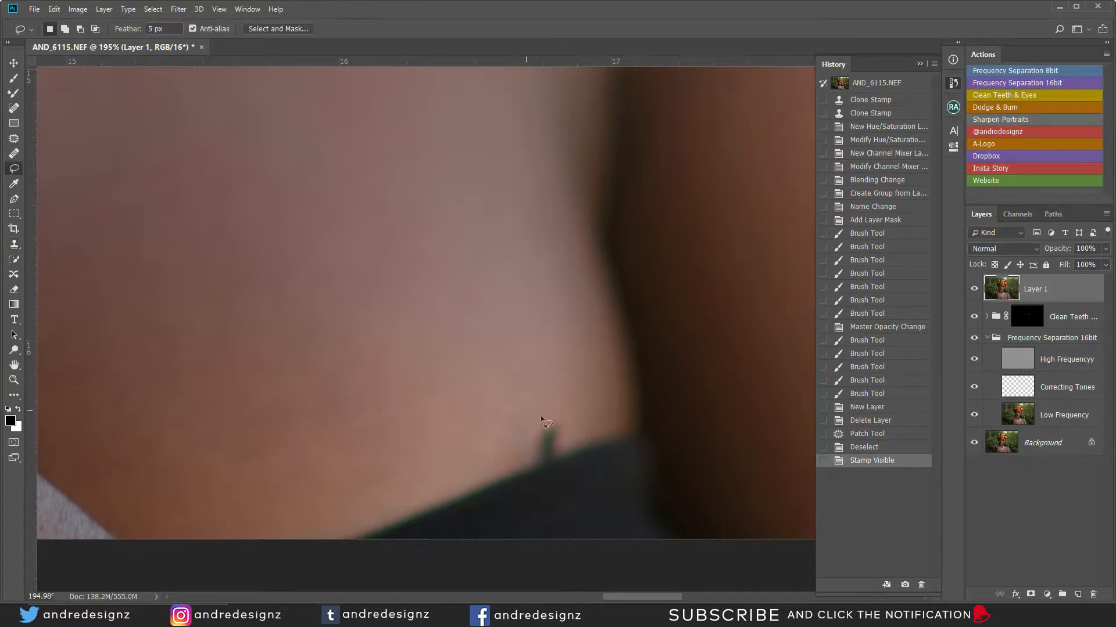
{"action": "mouse_move", "coordinate": [590, 461]}
{"action": "left_mouse_down"}
{"action": "mouse_move", "coordinate": [528, 491]}
{"action": "mouse_move", "coordinate": [506, 462]}
{"action": "mouse_move", "coordinate": [535, 402]}
{"action": "mouse_move", "coordinate": [594, 412]}
{"action": "mouse_move", "coordinate": [601, 453]}
{"action": "left_mouse_up"}
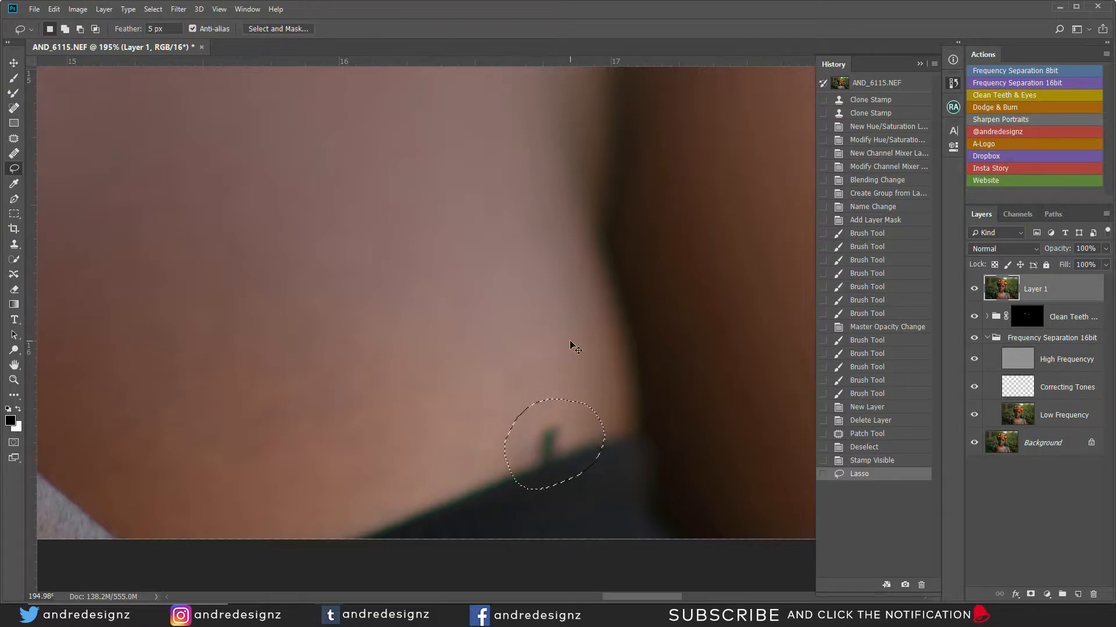
{"action": "key", "text": "ctrl+BackSpace"}
{"action": "key", "text": "ctrl+z"}
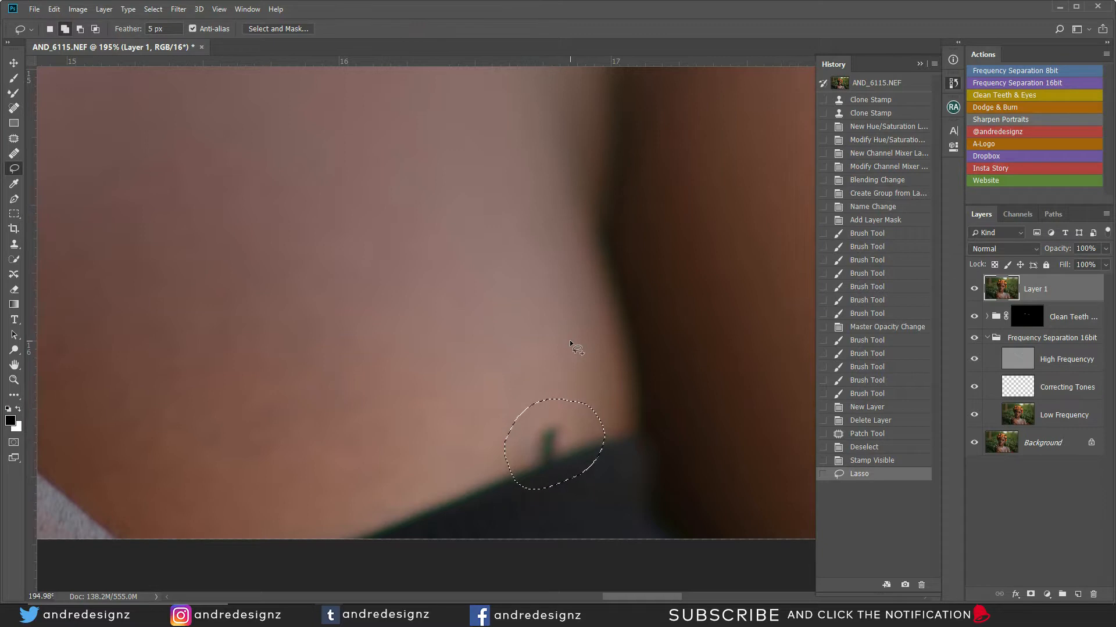
{"action": "key", "text": "shift+BackSpace"}
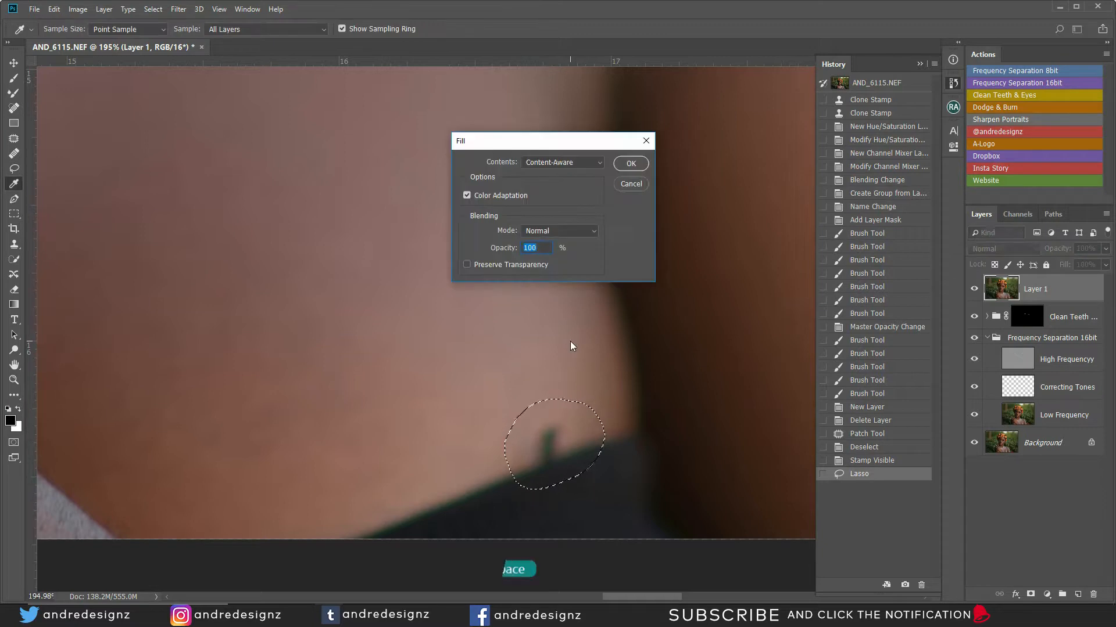
{"action": "left_click", "coordinate": [633, 165]}
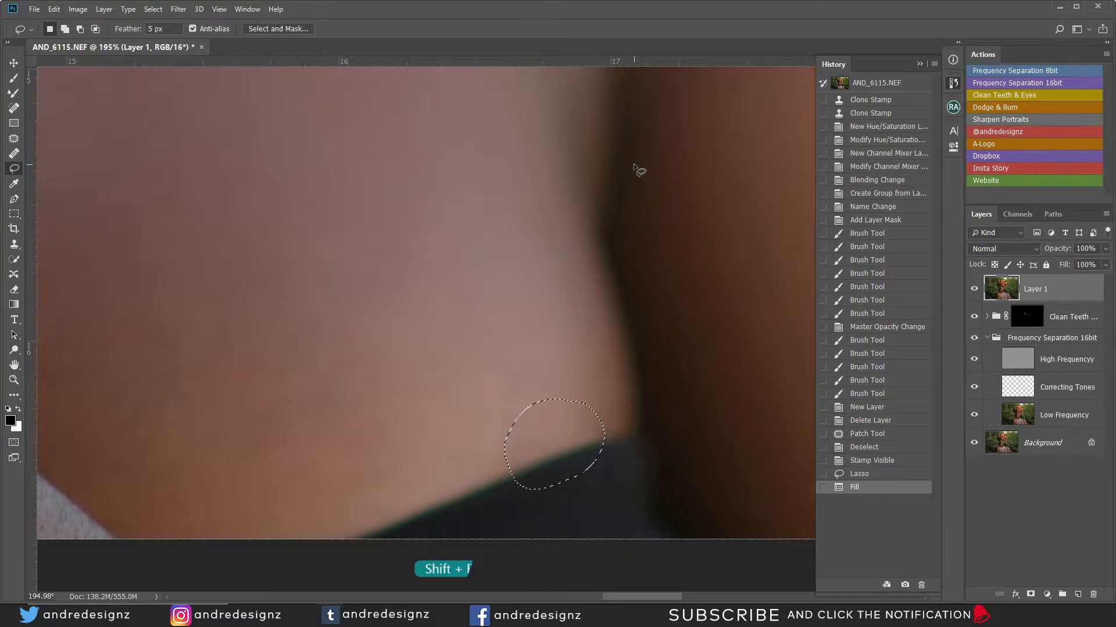
{"action": "left_click", "coordinate": [404, 260]}
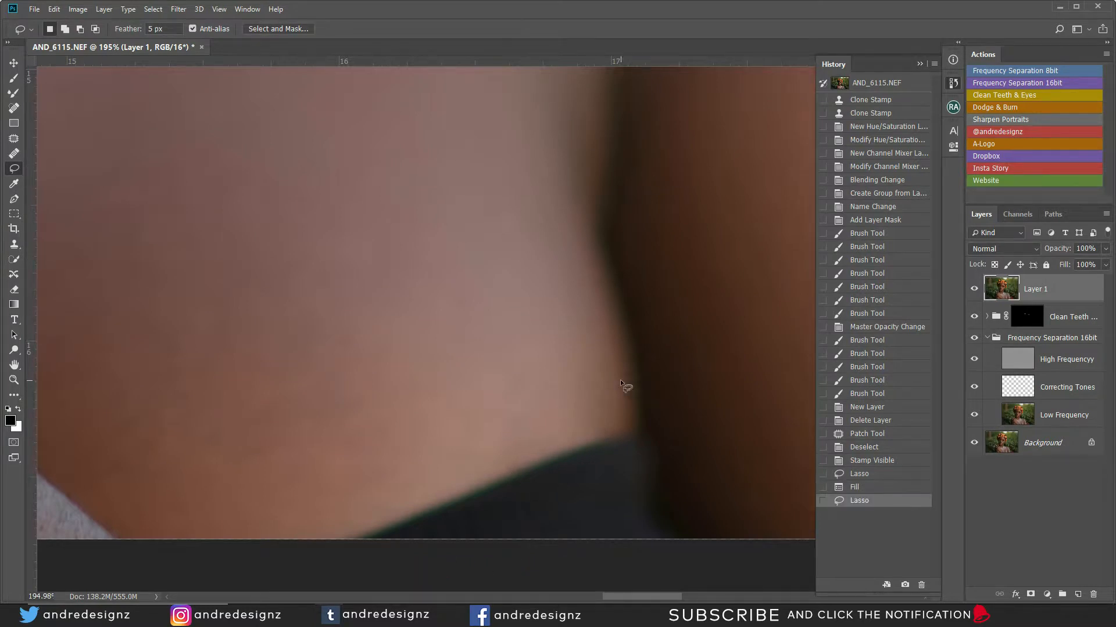
- Run the Dodge & Burn action above the stamped layer
{"action": "scroll", "coordinate": [619, 360], "scroll_direction": "down", "scroll_amount": 5}
{"action": "scroll", "coordinate": [609, 353], "scroll_direction": "down", "scroll_amount": 1}
{"action": "scroll", "coordinate": [678, 366], "scroll_direction": "down", "scroll_amount": 4}
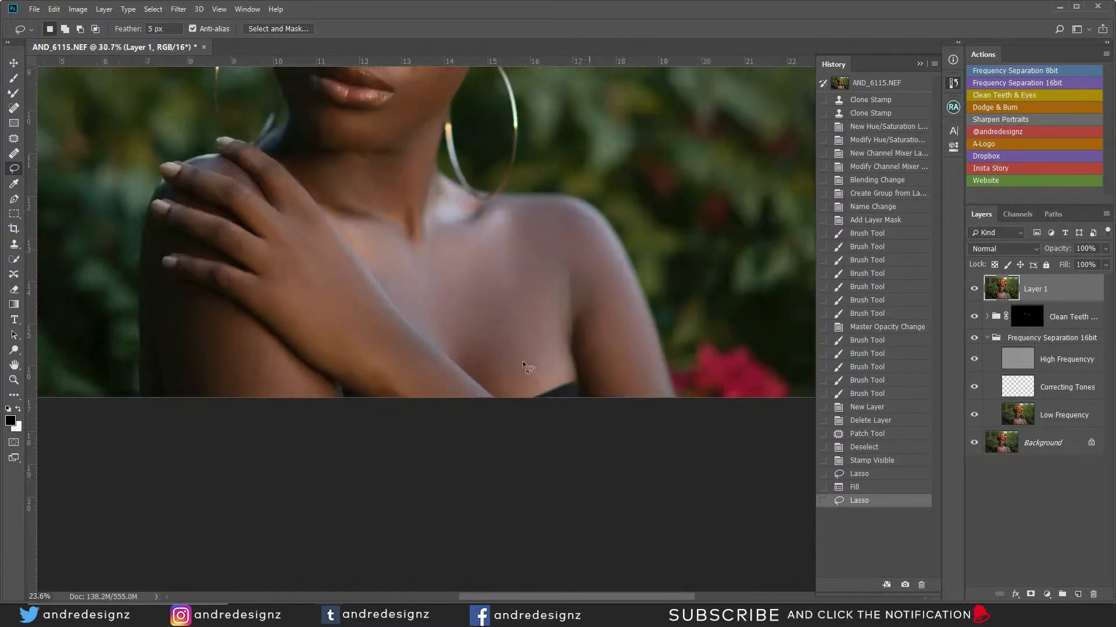
{"action": "scroll", "coordinate": [508, 256], "scroll_direction": "up", "scroll_amount": 3}
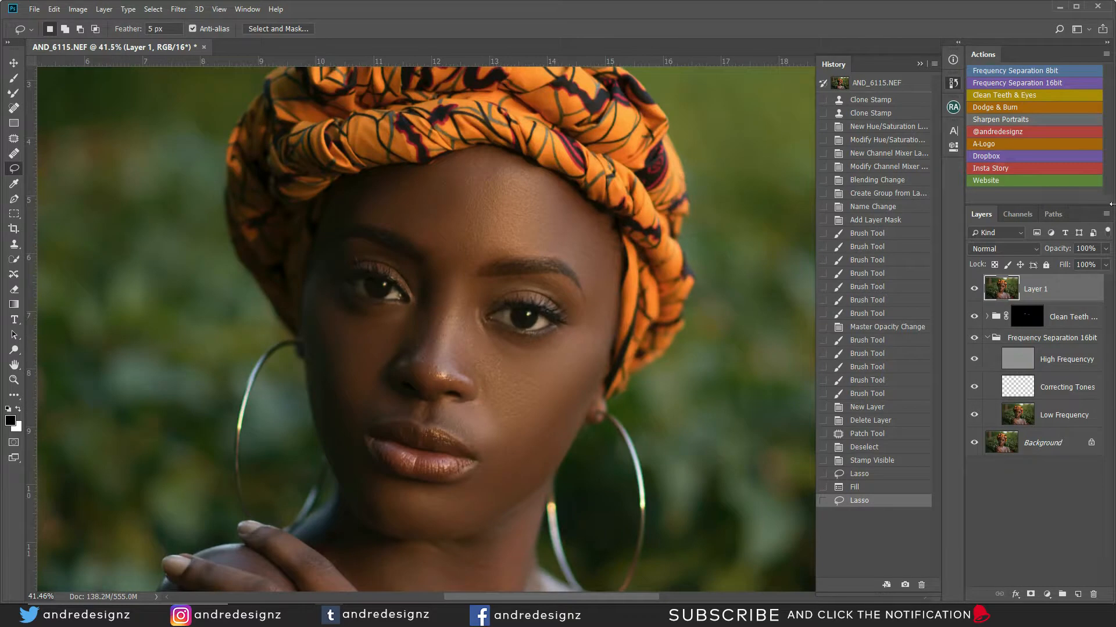
{"action": "left_click", "coordinate": [1000, 107]}
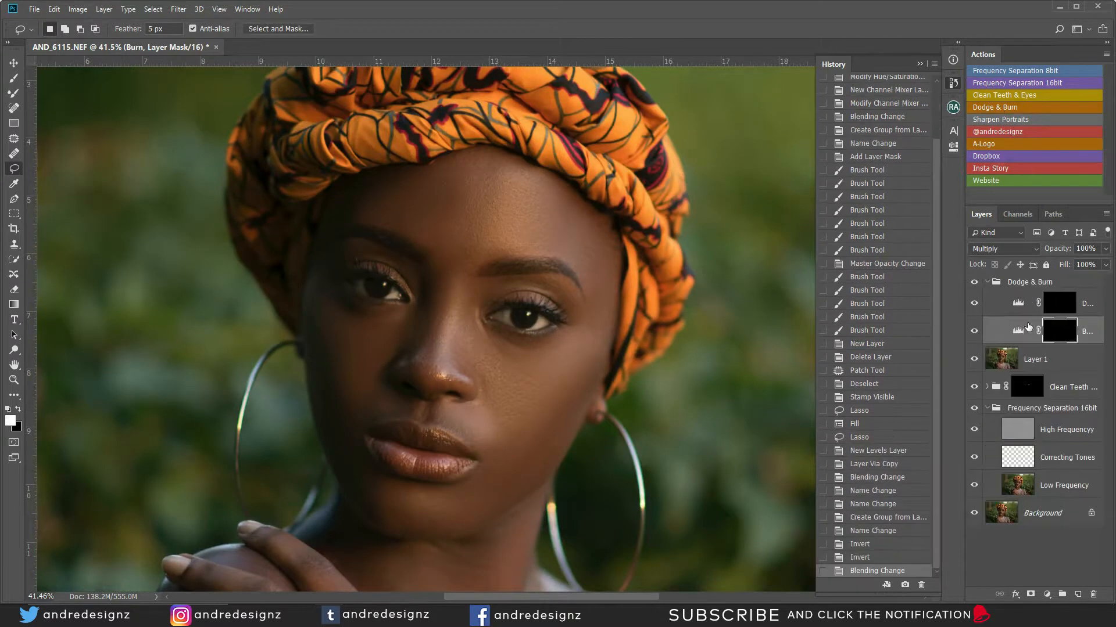
- Darken the left-hand side of the nose by painting white on the Burn mask at 1% flow, comparing with the Burn layer hidden
{"action": "key", "text": "b"}
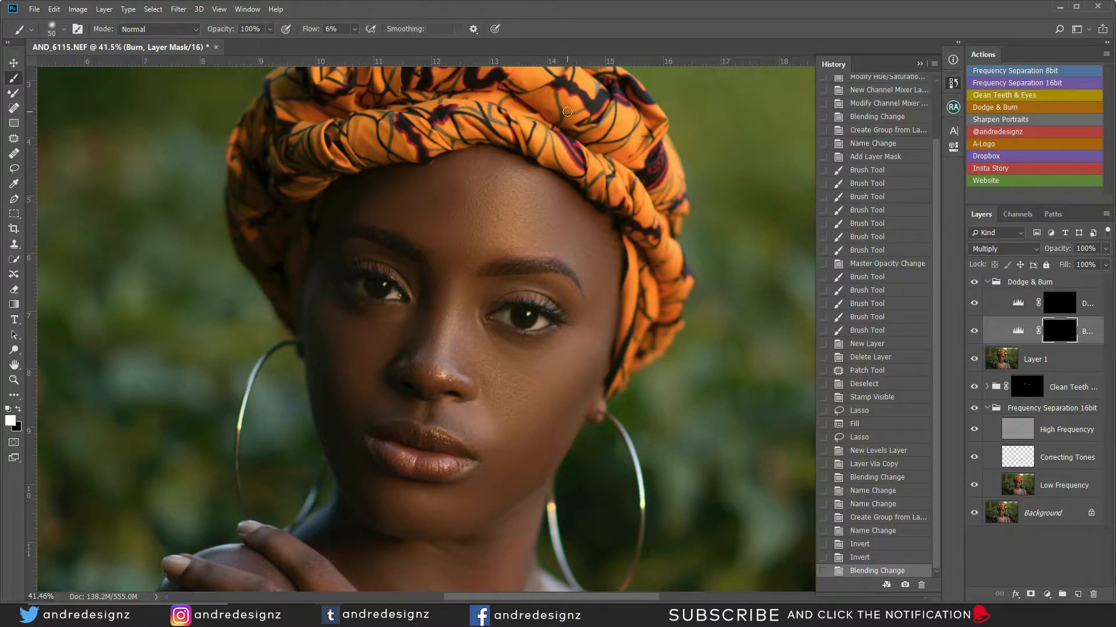
{"action": "left_click_drag", "start_coordinate": [354, 29], "coordinate": [342, 70]}
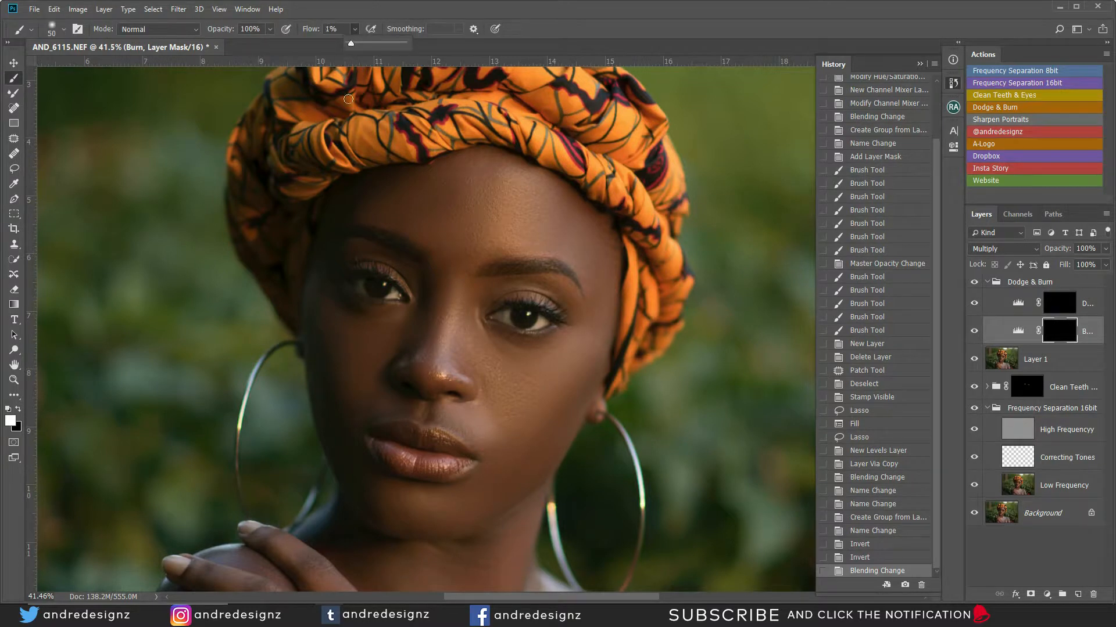
{"action": "left_click_drag", "start_coordinate": [545, 120], "coordinate": [558, 118]}
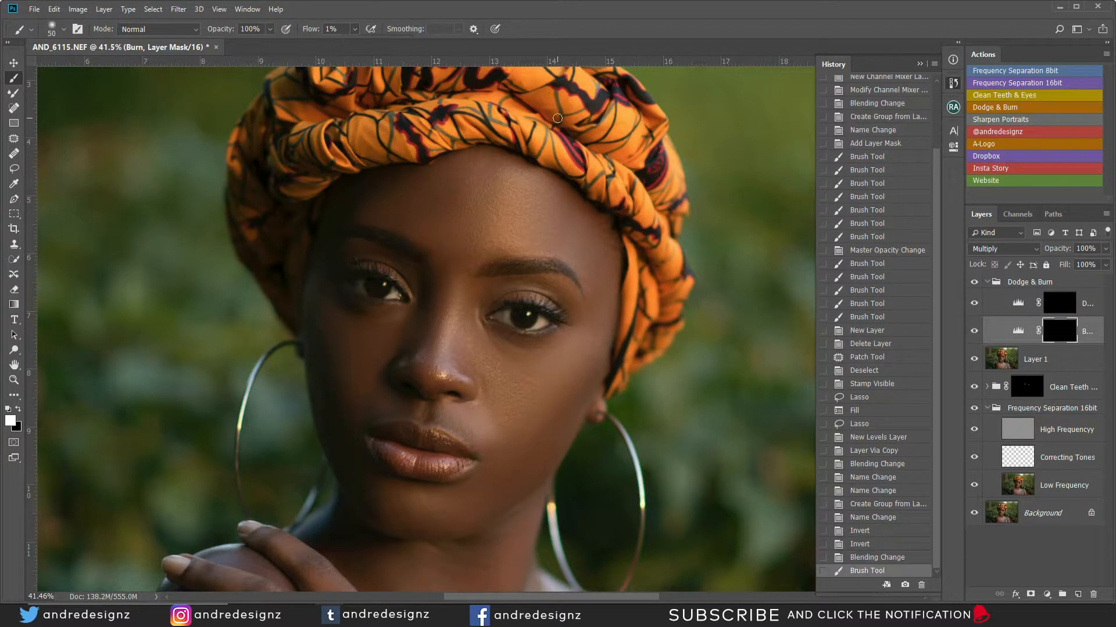
{"action": "left_click_drag", "start_coordinate": [477, 395], "coordinate": [483, 338]}
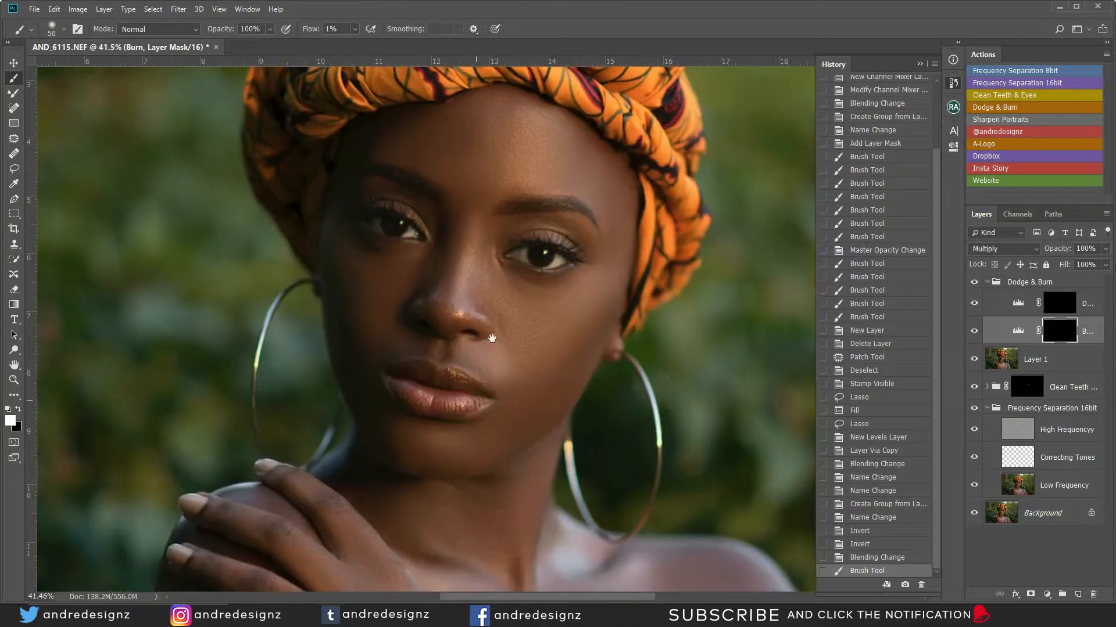
{"action": "key", "text": "bracketright"}
{"action": "key", "text": "bracketright"}
{"action": "key", "text": "bracketright"}
{"action": "key", "text": "bracketright"}
{"action": "key", "text": "bracketright"}
{"action": "key", "text": "bracketright"}
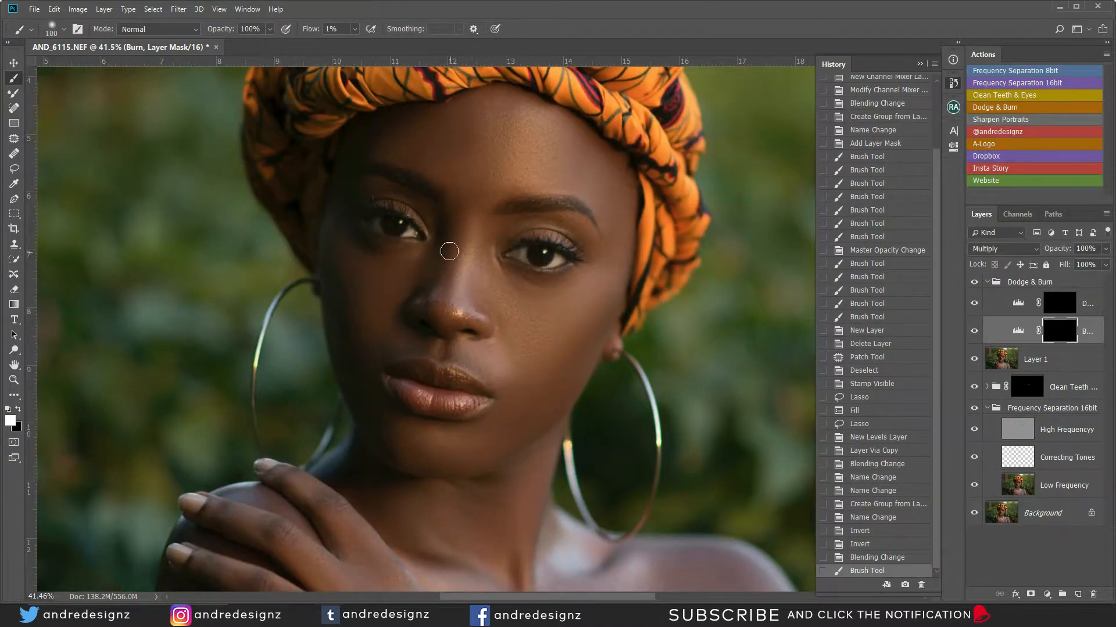
{"action": "key", "text": "bracketleft"}
{"action": "left_click_drag", "start_coordinate": [444, 230], "coordinate": [427, 296]}
{"action": "left_click_drag", "start_coordinate": [426, 298], "coordinate": [446, 225]}
{"action": "left_click", "coordinate": [974, 331]}
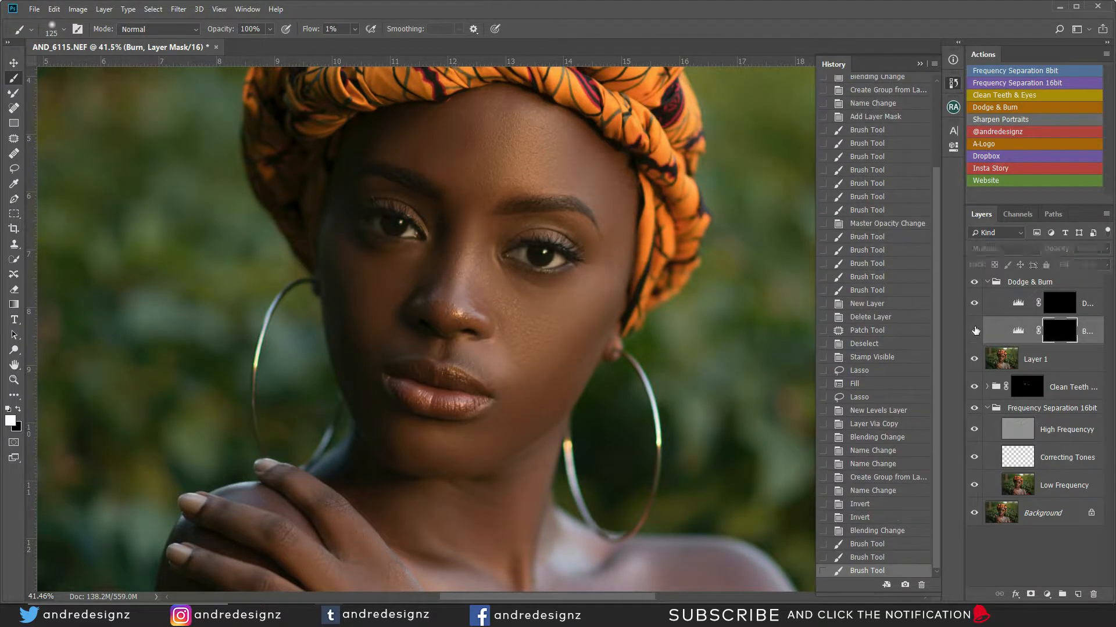
{"action": "left_click", "coordinate": [974, 331]}
{"action": "left_click", "coordinate": [974, 331]}
{"action": "left_click", "coordinate": [974, 331]}
{"action": "left_click", "coordinate": [974, 330]}
{"action": "left_click", "coordinate": [974, 330]}
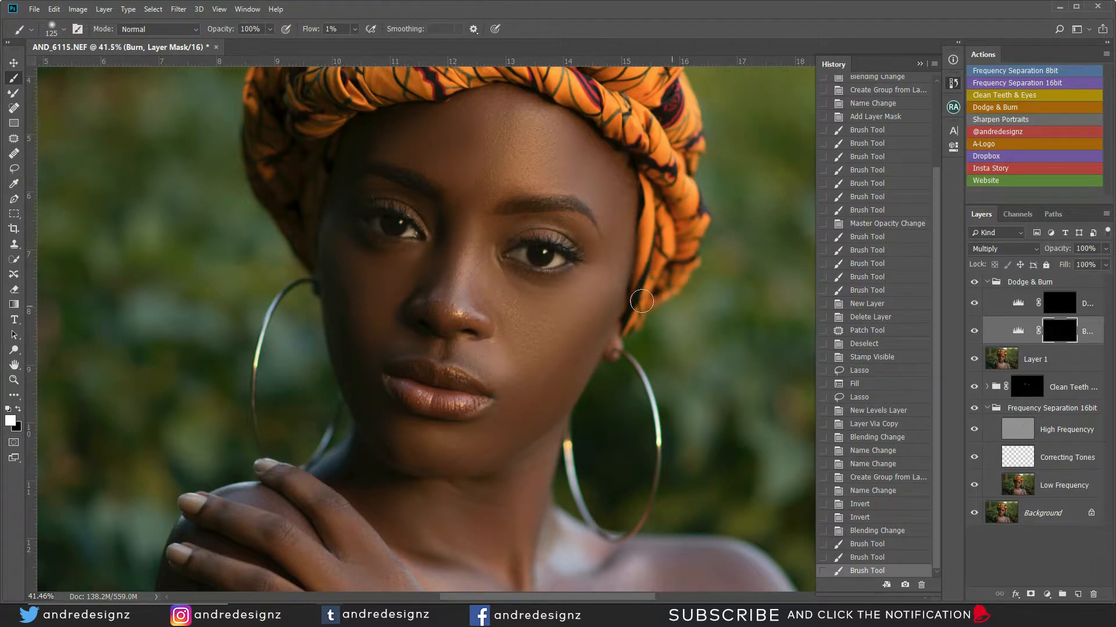
- Darken the right-hand side of the nose on the Burn mask with the size 125 brush and compare before and after
{"action": "mouse_move", "coordinate": [478, 297]}
{"action": "left_mouse_down"}
{"action": "mouse_move", "coordinate": [482, 235]}
{"action": "mouse_move", "coordinate": [480, 290]}
{"action": "mouse_move", "coordinate": [494, 282]}
{"action": "left_mouse_up"}
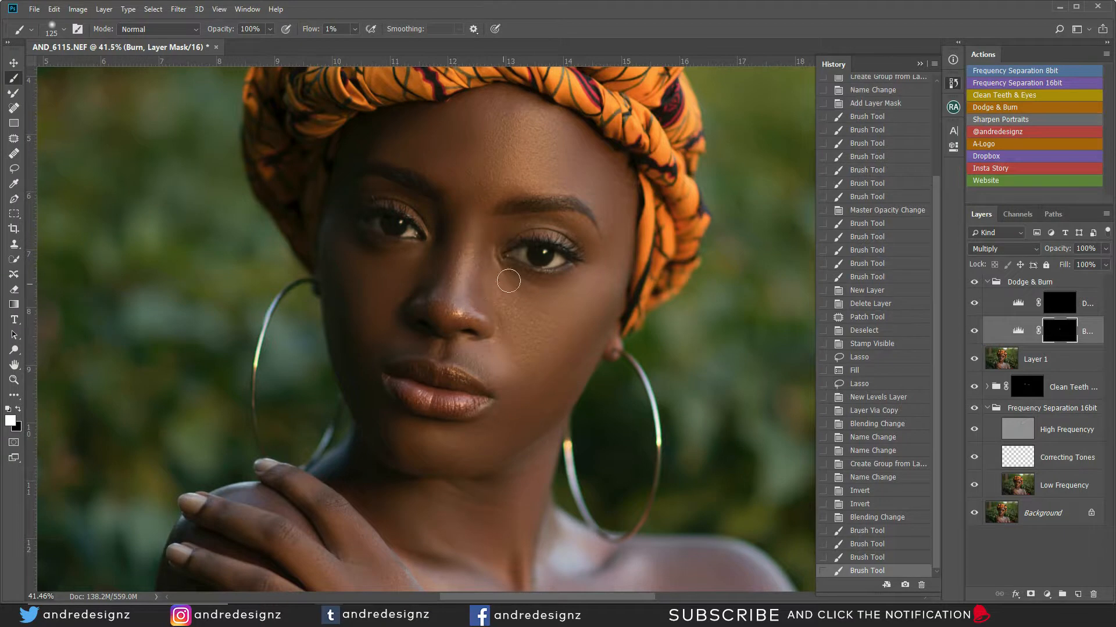
{"action": "left_click", "coordinate": [973, 331]}
{"action": "left_click", "coordinate": [974, 332]}
{"action": "left_click", "coordinate": [974, 332]}
{"action": "left_click", "coordinate": [975, 332]}
- Darken both cheeks and the forehead on the Burn mask with the brush enlarged to size 250
{"action": "key", "text": "bracketright"}
{"action": "key", "text": "bracketright"}
{"action": "key", "text": "bracketright"}
{"action": "key", "text": "bracketright"}
{"action": "mouse_move", "coordinate": [586, 337]}
{"action": "left_mouse_down"}
{"action": "mouse_move", "coordinate": [518, 427]}
{"action": "mouse_move", "coordinate": [592, 336]}
{"action": "mouse_move", "coordinate": [624, 327]}
{"action": "left_mouse_up"}
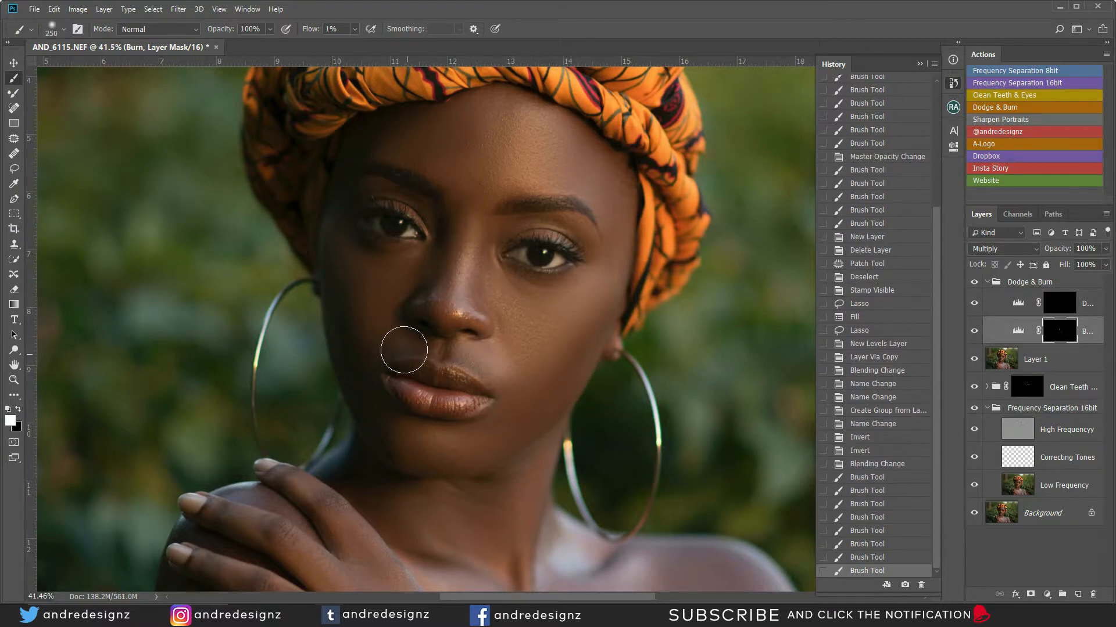
{"action": "left_click_drag", "start_coordinate": [349, 318], "coordinate": [400, 373]}
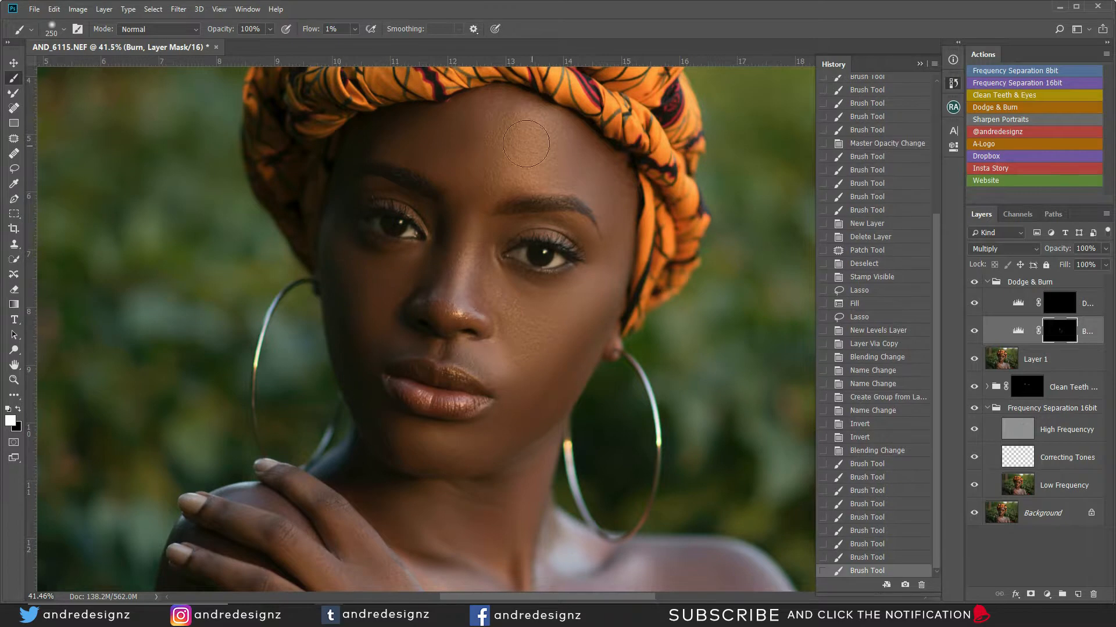
{"action": "left_click_drag", "start_coordinate": [497, 102], "coordinate": [481, 182]}
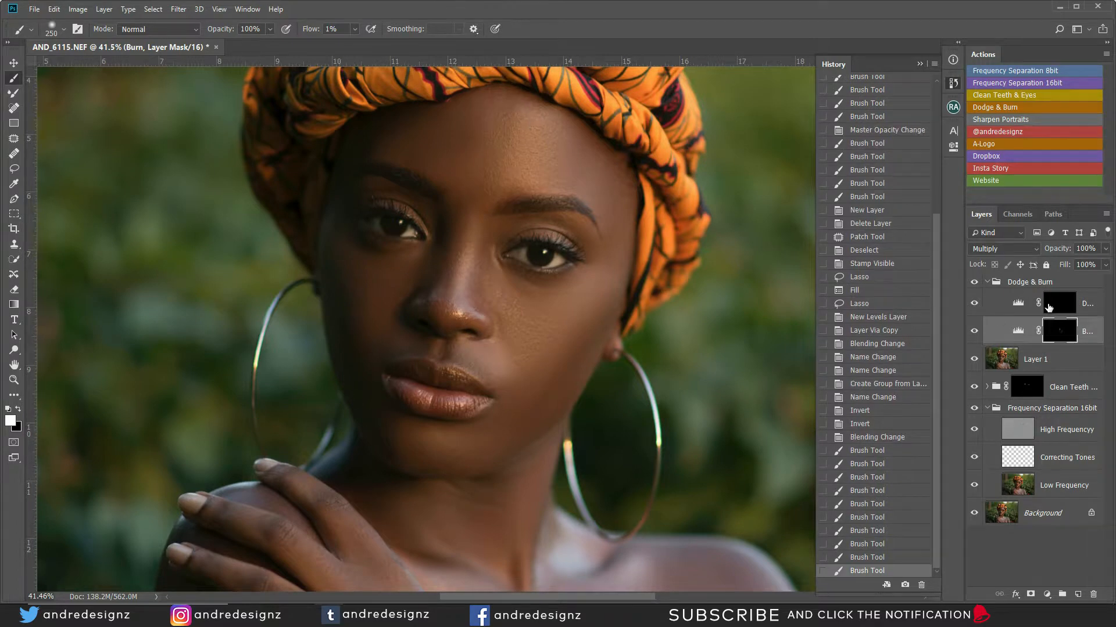
- Brighten the forehead by painting white on the Dodge mask with a size 200 brush, comparing with the Dodge layer hidden
{"action": "left_click", "coordinate": [1046, 307]}
{"action": "key", "text": "bracketleft"}
{"action": "mouse_move", "coordinate": [517, 174]}
{"action": "left_mouse_down"}
{"action": "mouse_move", "coordinate": [521, 152]}
{"action": "mouse_move", "coordinate": [526, 175]}
{"action": "left_mouse_up"}
{"action": "left_click", "coordinate": [974, 304]}
{"action": "left_click", "coordinate": [975, 303]}
{"action": "left_click", "coordinate": [977, 304]}
{"action": "left_click", "coordinate": [979, 304]}
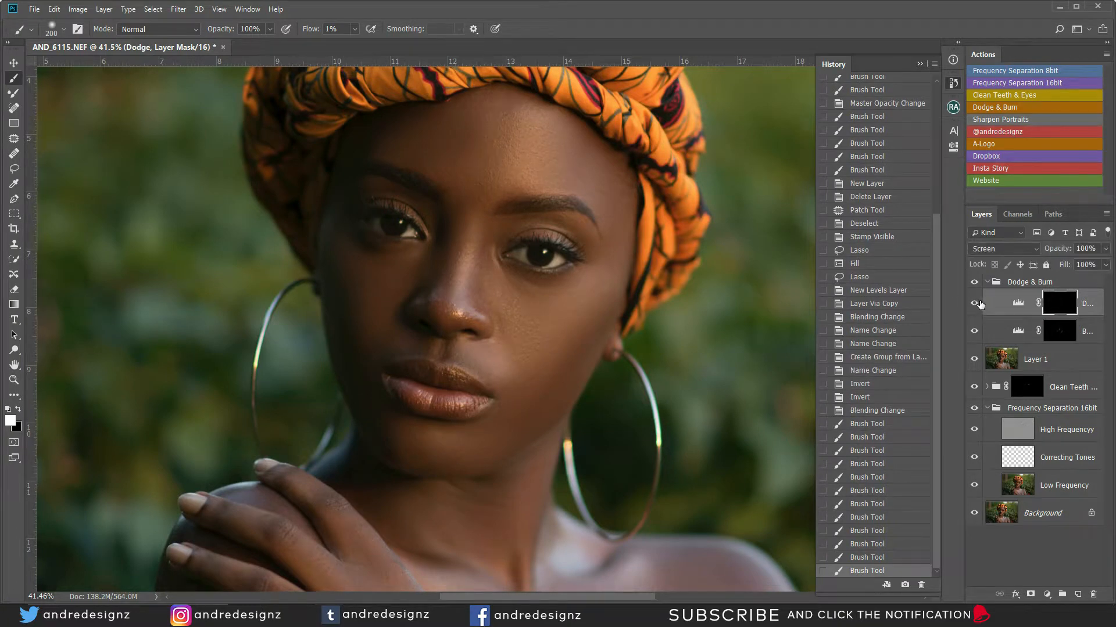
- Brighten the bridge of the nose on the Dodge mask with the brush reduced to size 90, and compare before and after
{"action": "left_click_drag", "start_coordinate": [593, 395], "coordinate": [651, 387]}
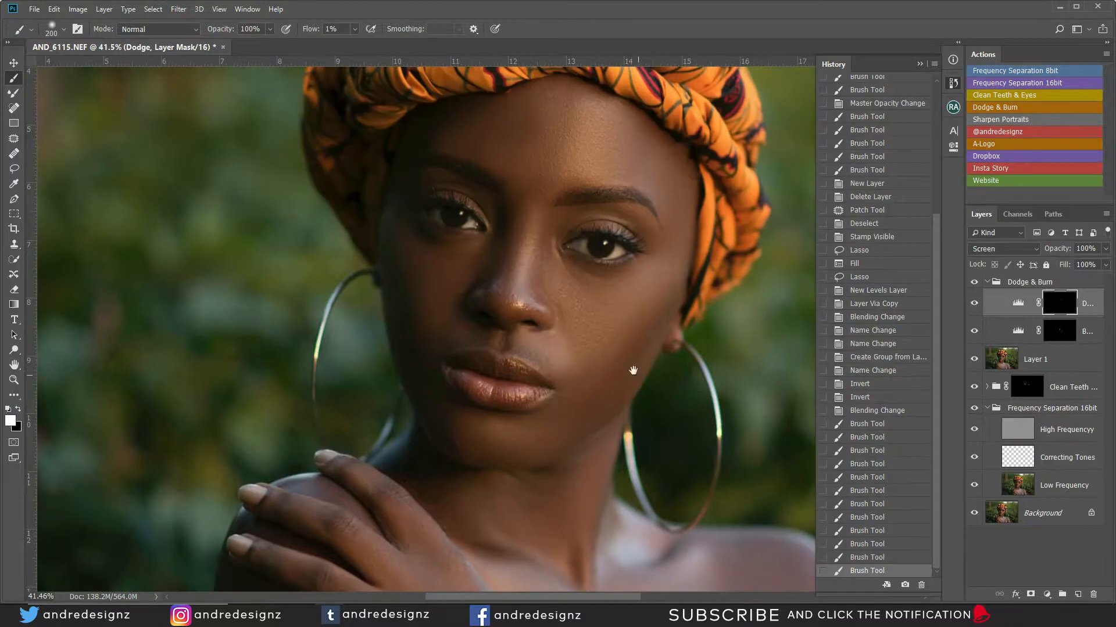
{"action": "key", "text": "bracketleft"}
{"action": "key", "text": "bracketleft"}
{"action": "key", "text": "bracketleft"}
{"action": "key", "text": "bracketleft"}
{"action": "key", "text": "bracketleft"}
{"action": "left_click_drag", "start_coordinate": [532, 225], "coordinate": [530, 242]}
{"action": "left_click", "coordinate": [978, 306]}
{"action": "left_click", "coordinate": [979, 308]}
- Brighten the area along the upper lip on the Dodge mask with the brush reduced to size 50
{"action": "left_click_drag", "start_coordinate": [514, 375], "coordinate": [541, 301]}
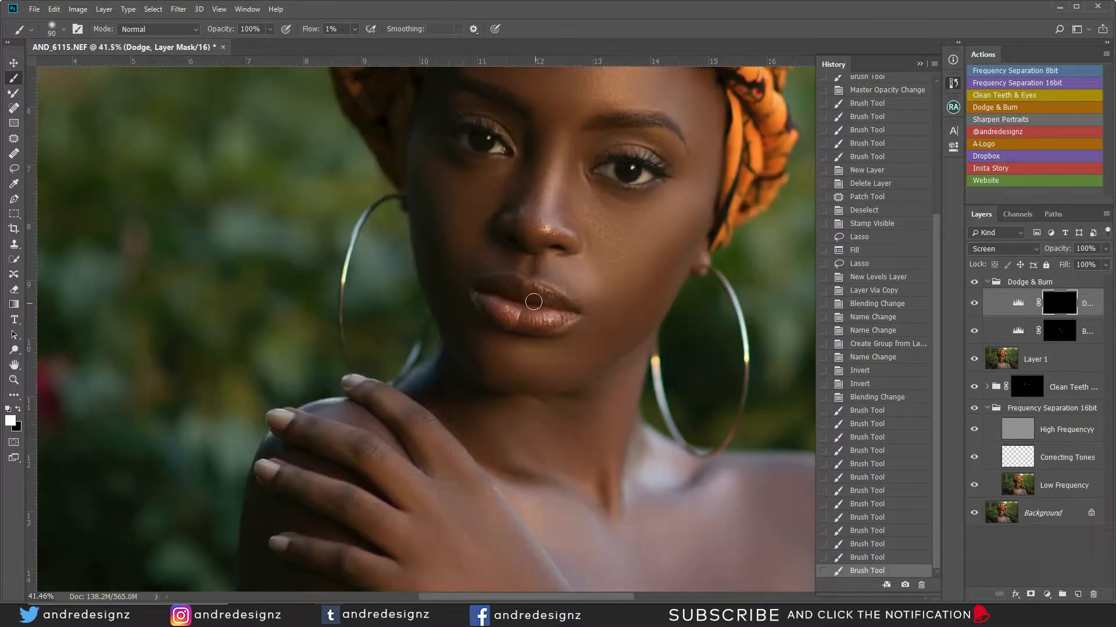
{"action": "key", "text": "bracketleft"}
{"action": "key", "text": "bracketleft"}
{"action": "key", "text": "bracketleft"}
{"action": "key", "text": "bracketleft"}
{"action": "left_click", "coordinate": [522, 270]}
{"action": "left_click_drag", "start_coordinate": [538, 264], "coordinate": [561, 281]}
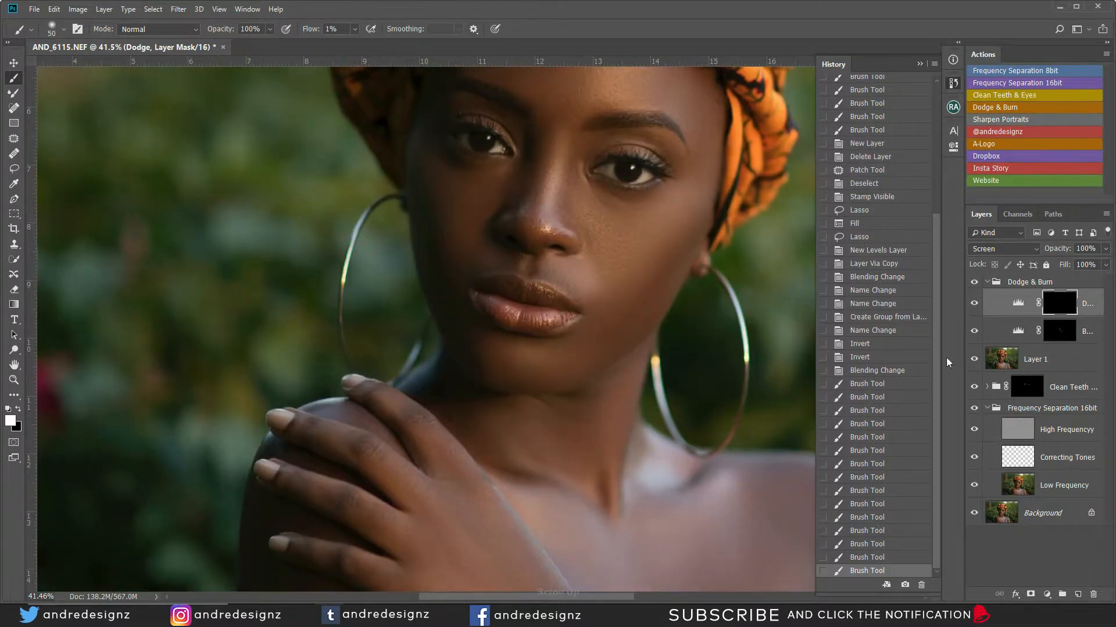
- Brighten the chin below the lips on the Dodge mask with the brush enlarged to size 250
{"action": "key", "text": "bracketright"}
{"action": "key", "text": "bracketright"}
{"action": "key", "text": "bracketright"}
{"action": "key", "text": "bracketright"}
{"action": "key", "text": "bracketright"}
{"action": "key", "text": "bracketright"}
{"action": "key", "text": "bracketright"}
{"action": "key", "text": "bracketright"}
{"action": "key", "text": "bracketright"}
{"action": "left_click_drag", "start_coordinate": [508, 367], "coordinate": [593, 341]}
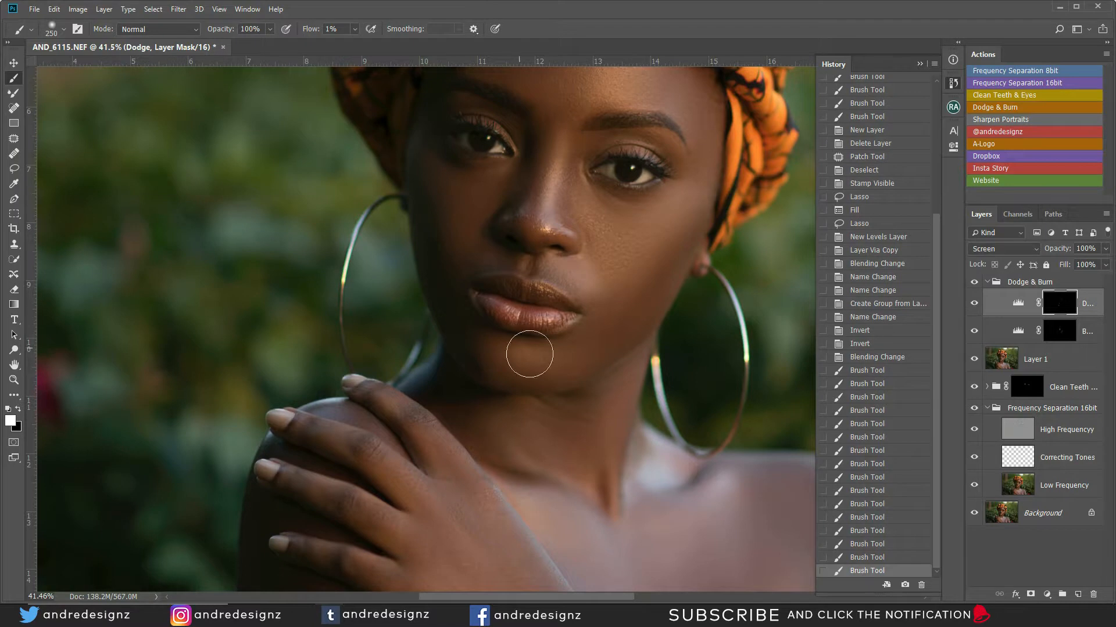
{"action": "left_click_drag", "start_coordinate": [549, 358], "coordinate": [543, 295]}
- Compare the whole portrait with the Dodge & Burn group hidden and shown, and select the group
{"action": "left_click_drag", "start_coordinate": [561, 498], "coordinate": [535, 303]}
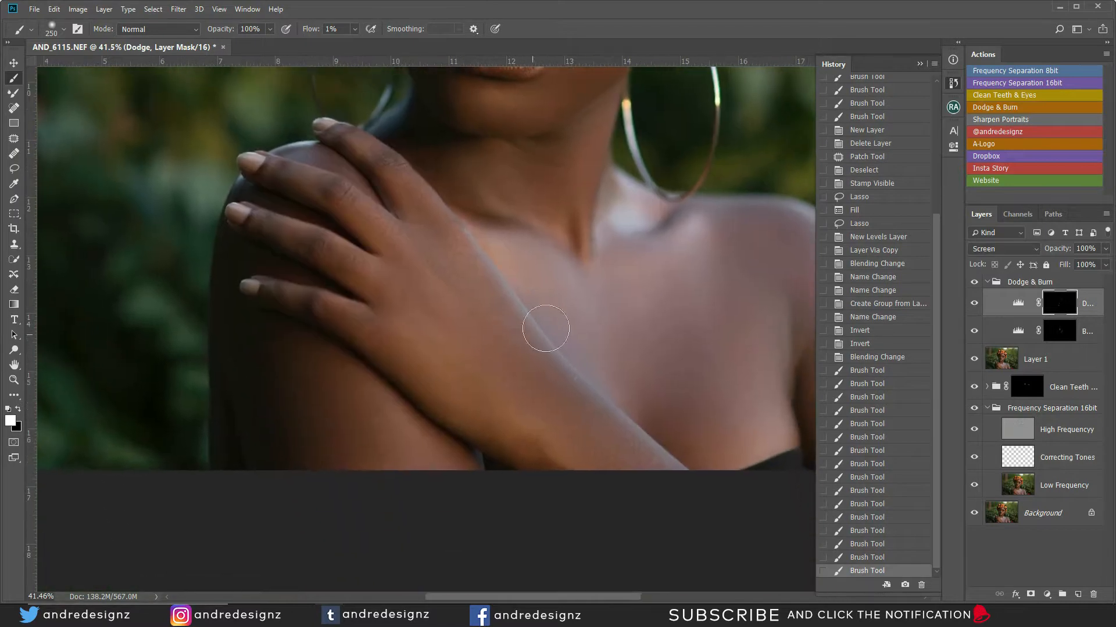
{"action": "scroll", "coordinate": [595, 286], "scroll_direction": "down", "scroll_amount": 6}
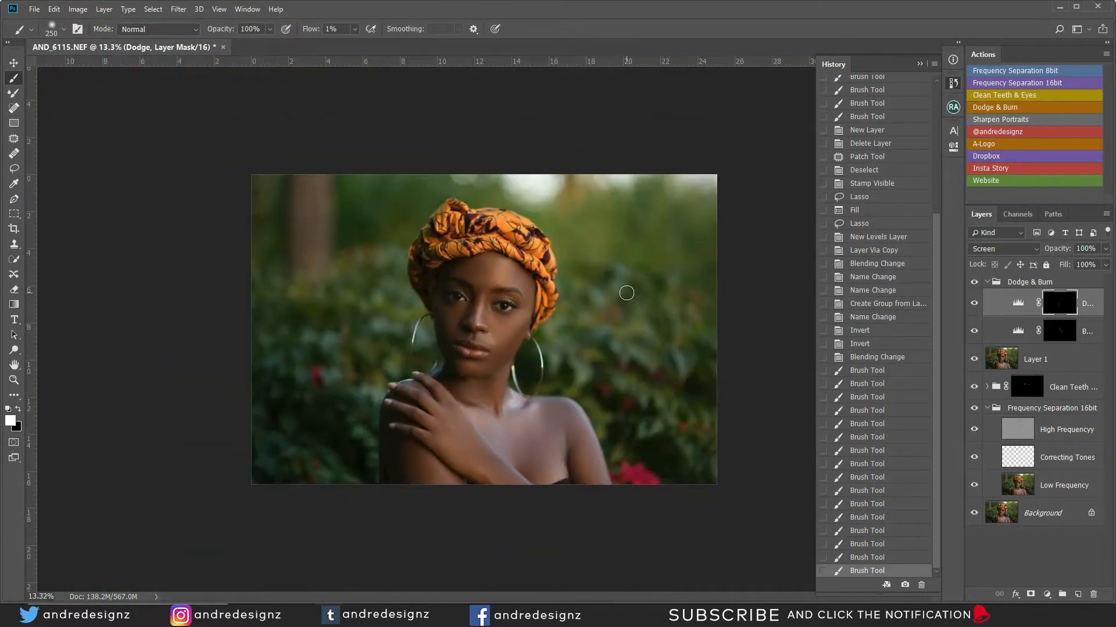
{"action": "left_click", "coordinate": [973, 282]}
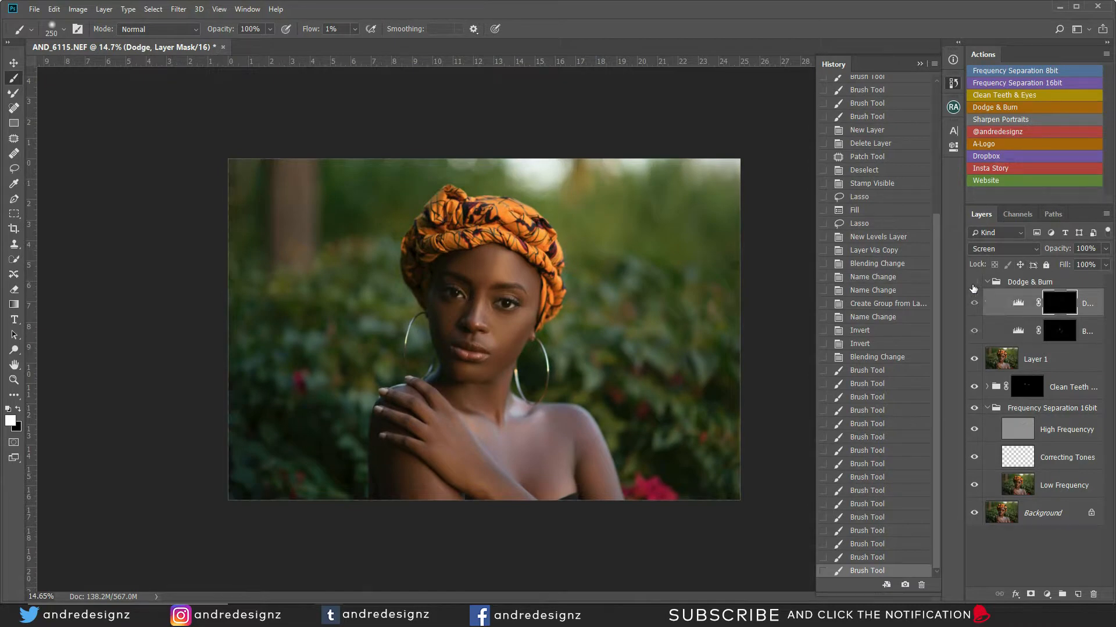
{"action": "left_click", "coordinate": [973, 283]}
{"action": "left_click", "coordinate": [973, 283]}
{"action": "left_click", "coordinate": [973, 285]}
{"action": "left_click", "coordinate": [974, 285]}
{"action": "left_click", "coordinate": [973, 283]}
{"action": "left_click", "coordinate": [973, 283]}
{"action": "left_click", "coordinate": [973, 283]}
{"action": "left_click", "coordinate": [1040, 284]}
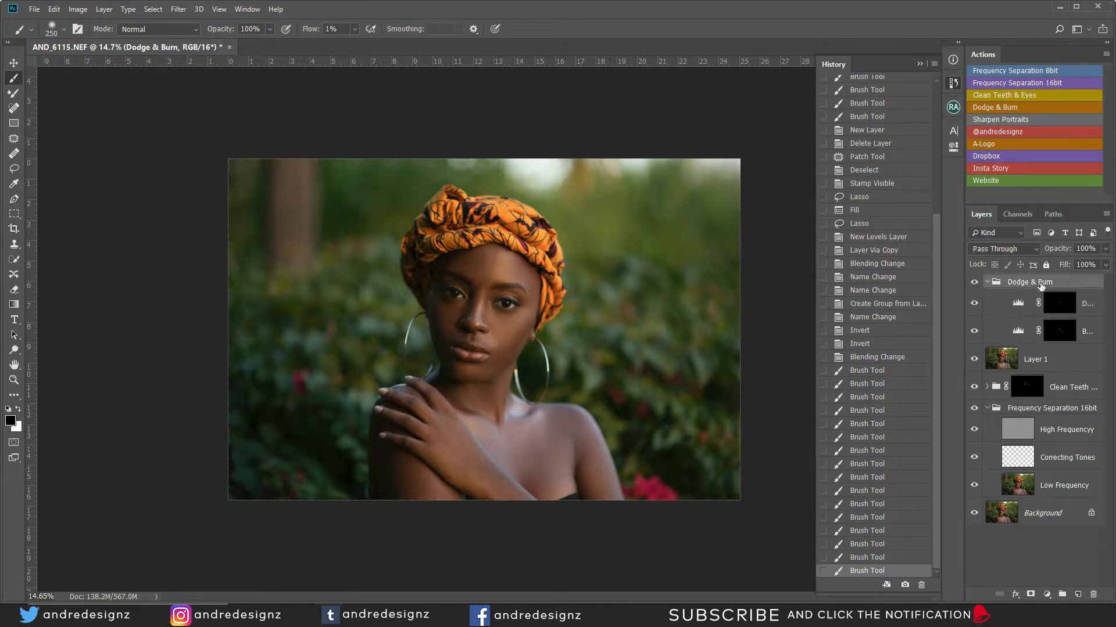
- Collapse the open layer groups and add a Color Balance adjustment layer above the Frequency Separation group
{"action": "left_click", "coordinate": [986, 282]}
{"action": "left_click", "coordinate": [989, 357]}
{"action": "left_click", "coordinate": [986, 353]}
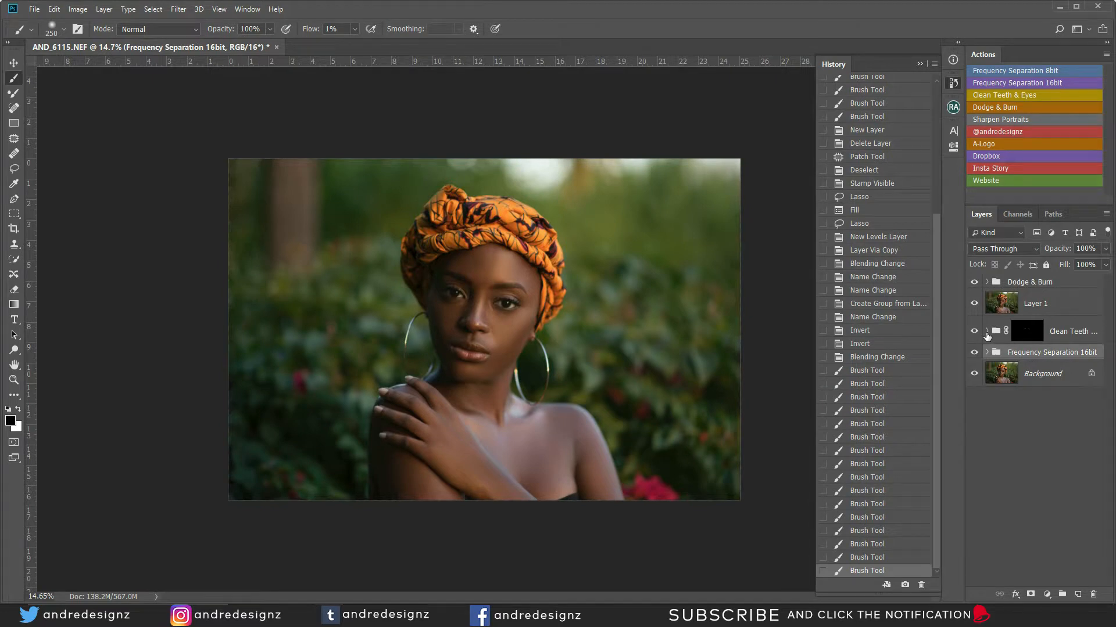
{"action": "left_click", "coordinate": [1047, 595]}
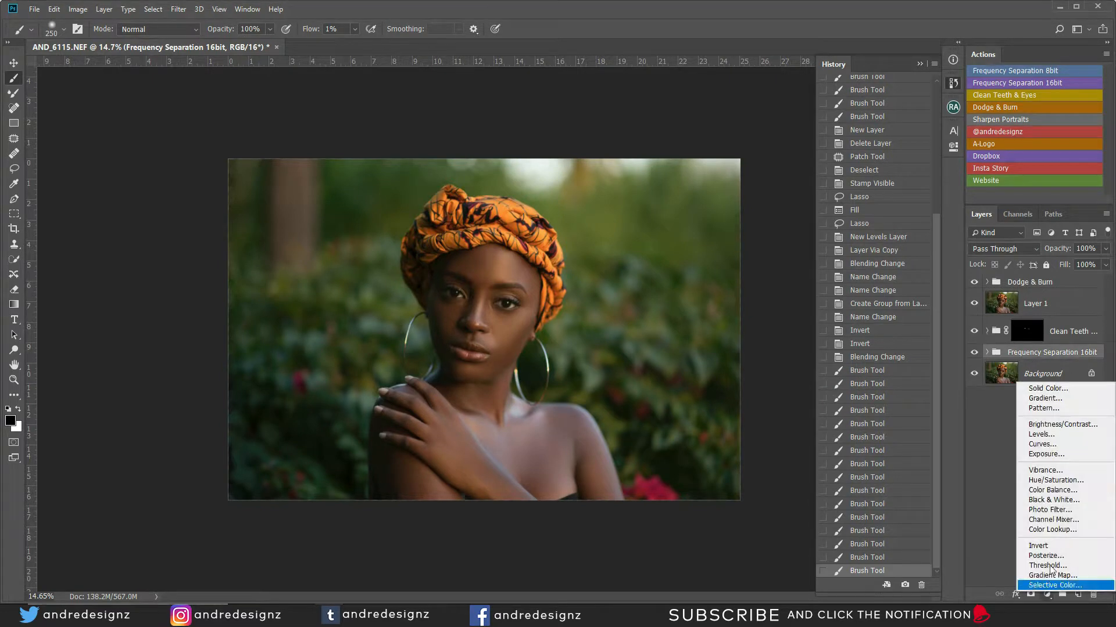
{"action": "left_click", "coordinate": [1050, 490]}
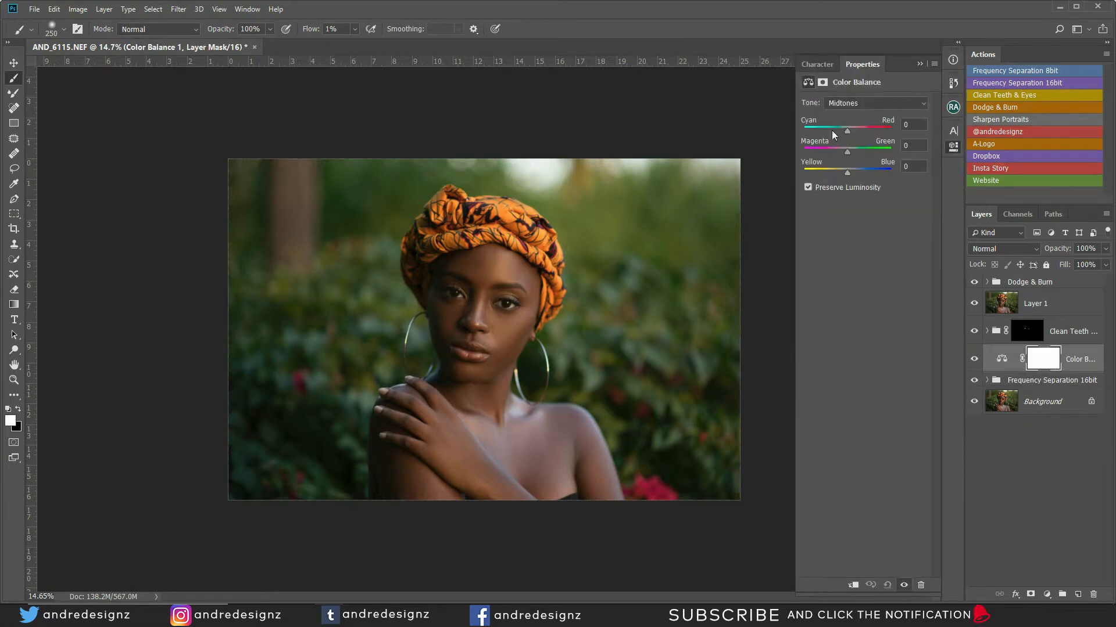
- Set the Color Balance shadows' blue value to 5, bring the layer to the top of the stack, and compare the portrait with and without it
{"action": "left_click", "coordinate": [874, 103]}
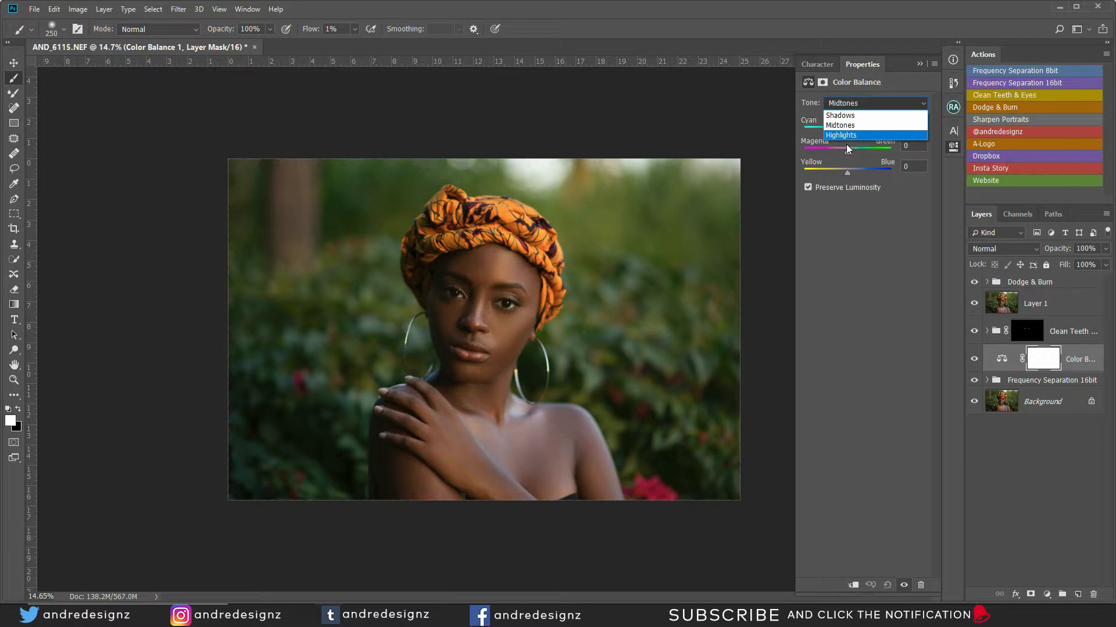
{"action": "left_click", "coordinate": [847, 116]}
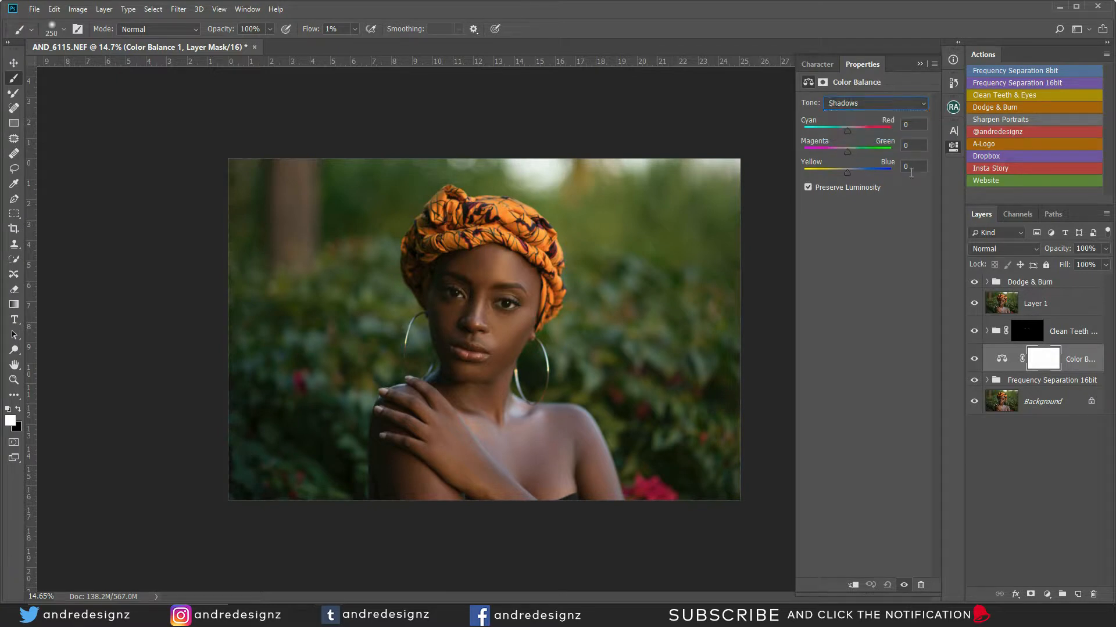
{"action": "type", "text": "5"}
{"action": "left_click", "coordinate": [1084, 358]}
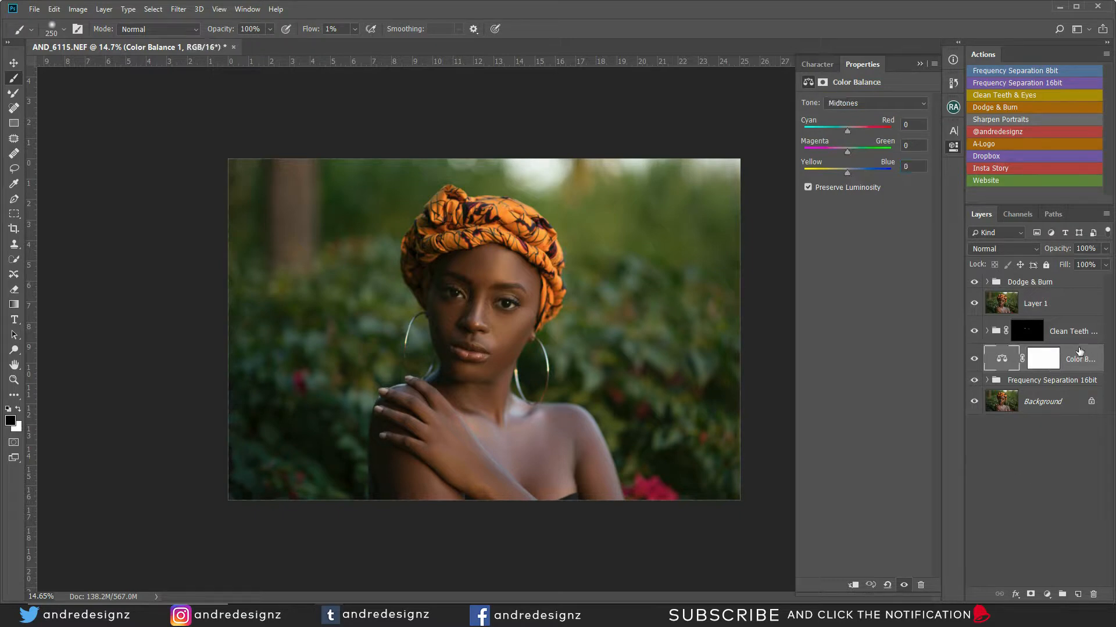
{"action": "key", "text": "ctrl+shift+bracketright"}
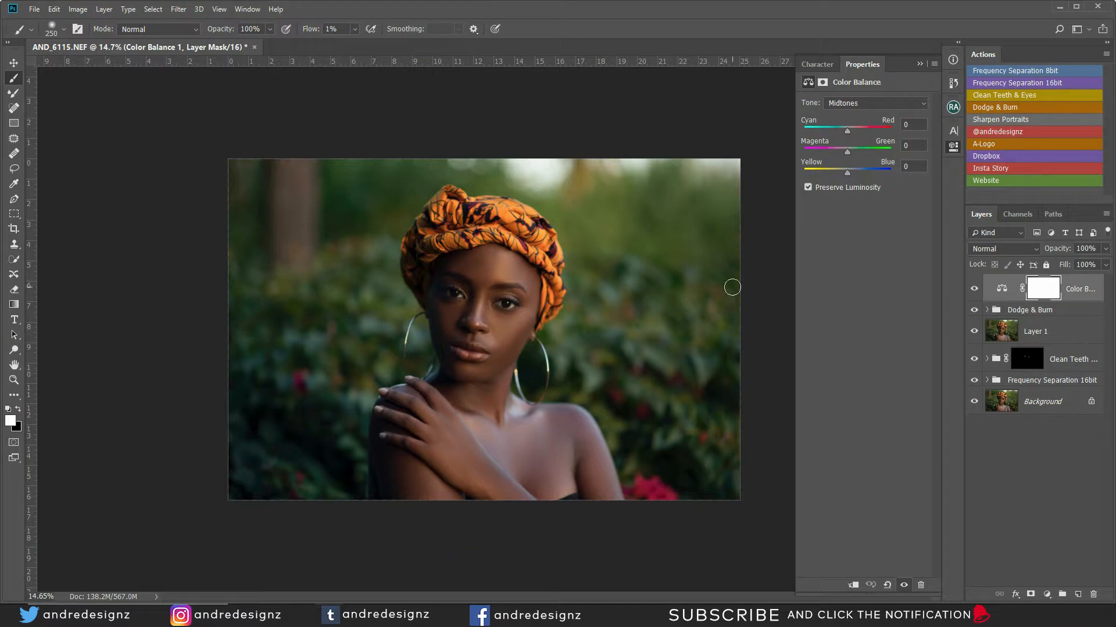
{"action": "left_click", "coordinate": [974, 288]}
{"action": "left_click", "coordinate": [975, 290]}
- Set the Color Balance shadows' blue value to +3 and compare the portrait with the adjustment hidden and shown
{"action": "left_click", "coordinate": [1043, 288]}
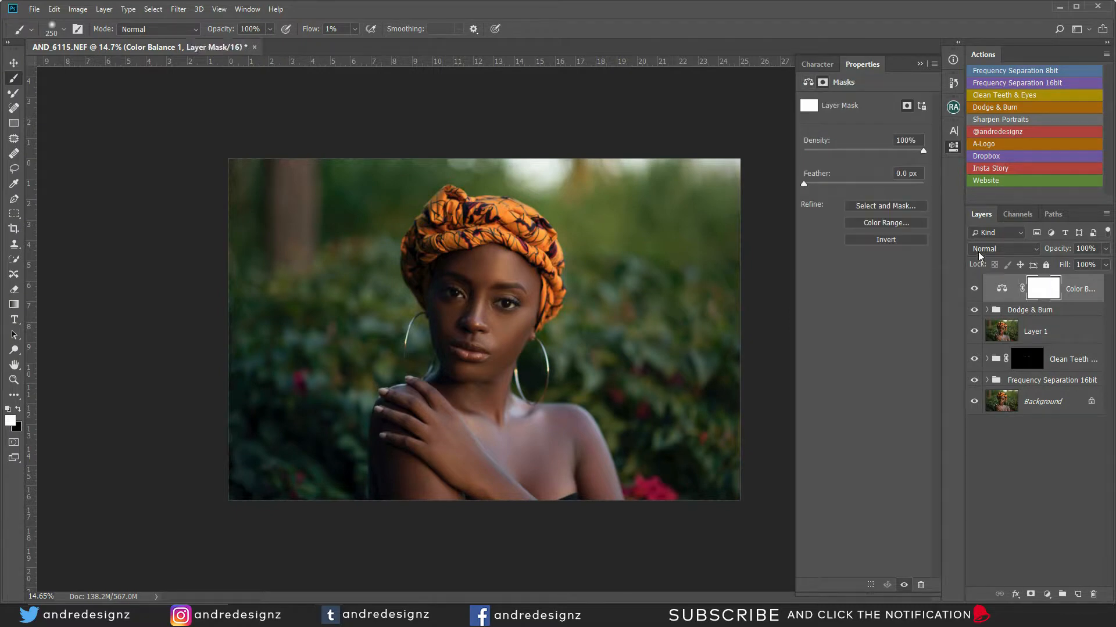
{"action": "left_click", "coordinate": [1002, 289]}
{"action": "left_click", "coordinate": [865, 105]}
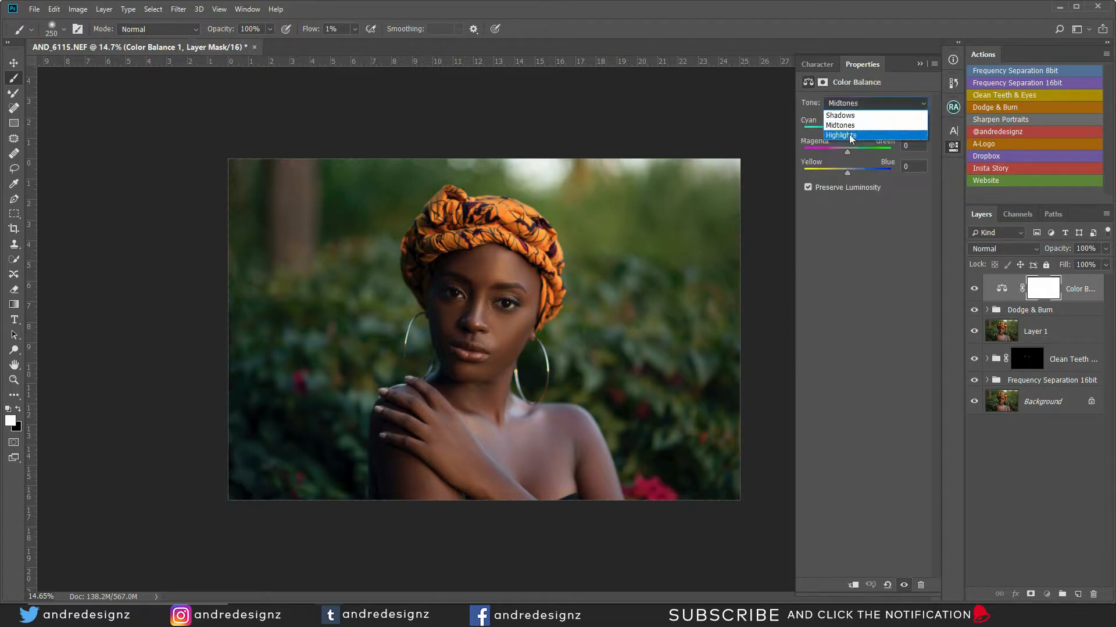
{"action": "left_click", "coordinate": [858, 116]}
{"action": "left_click_drag", "start_coordinate": [915, 166], "coordinate": [904, 167]}
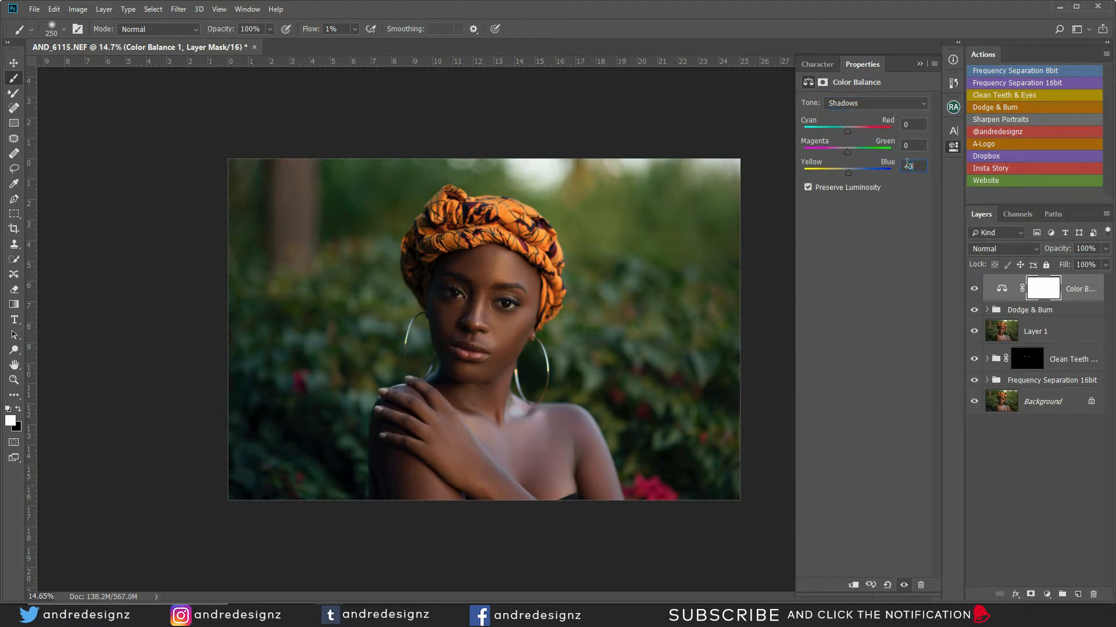
{"action": "left_click", "coordinate": [976, 290]}
{"action": "left_click", "coordinate": [977, 295]}
{"action": "left_click", "coordinate": [976, 296]}
{"action": "left_click", "coordinate": [977, 296]}
{"action": "left_click", "coordinate": [977, 298]}
{"action": "left_click", "coordinate": [976, 296]}
- Set the shadows' blue value to 1, check the Midtones range, and compare the image with the Color Balance layer hidden and shown
{"action": "type", "text": "1"}
{"action": "left_click", "coordinate": [977, 291]}
{"action": "left_click", "coordinate": [977, 291]}
{"action": "left_click", "coordinate": [854, 104]}
{"action": "left_click", "coordinate": [860, 123]}
{"action": "left_click", "coordinate": [976, 289]}
{"action": "left_click", "coordinate": [976, 290]}
- Stamp all visible layers into a new top layer and duplicate that layer
{"action": "key", "text": "ctrl+shift+alt+e"}
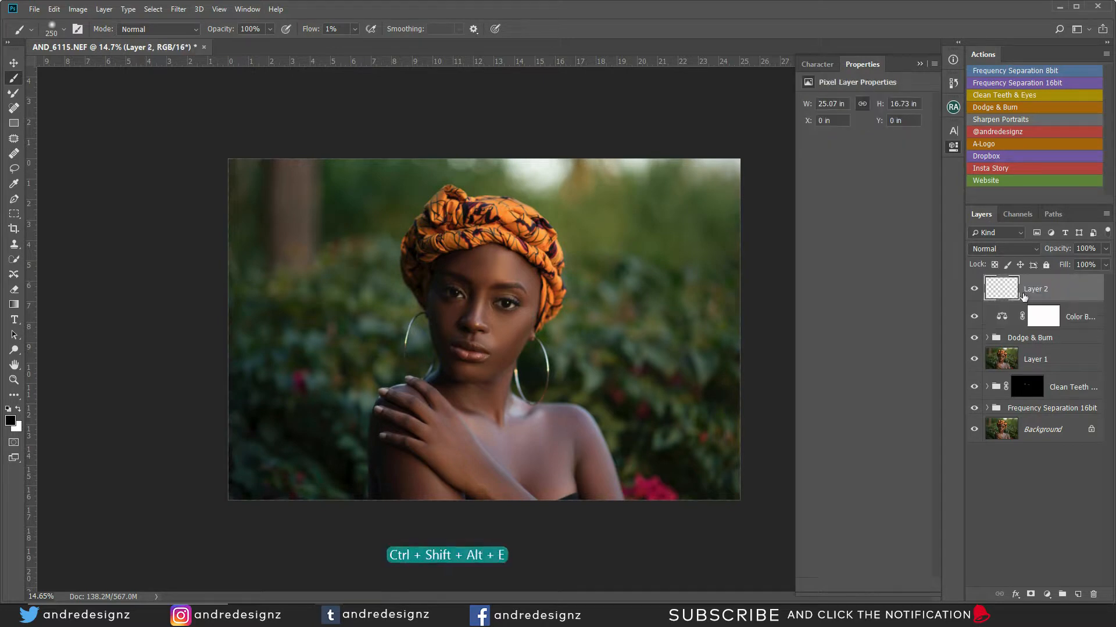
{"action": "key", "text": "ctrl+j"}
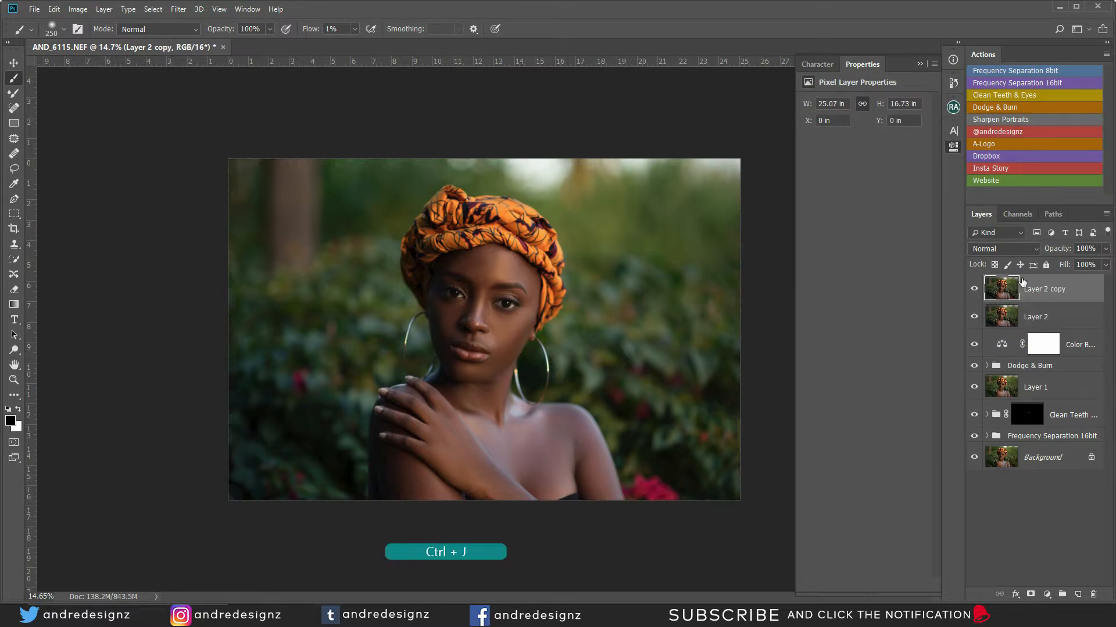
- Open the duplicate layer in the Camera Raw filter, try the automatic tone settings, and restore the defaults
{"action": "key", "text": "ctrl+shift+a"}
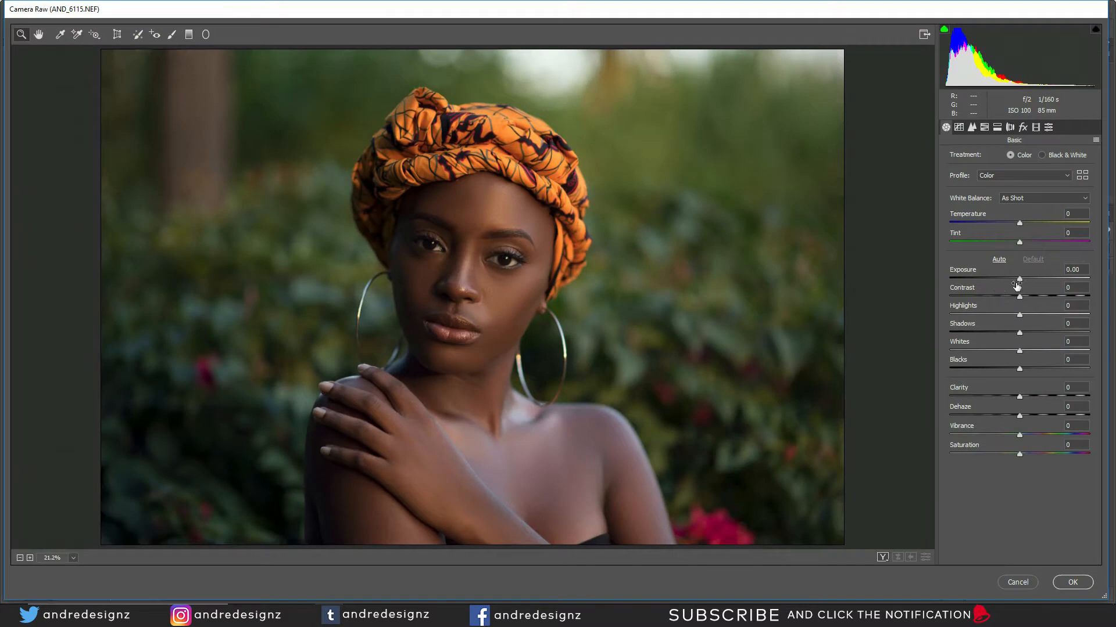
{"action": "left_click", "coordinate": [1000, 260]}
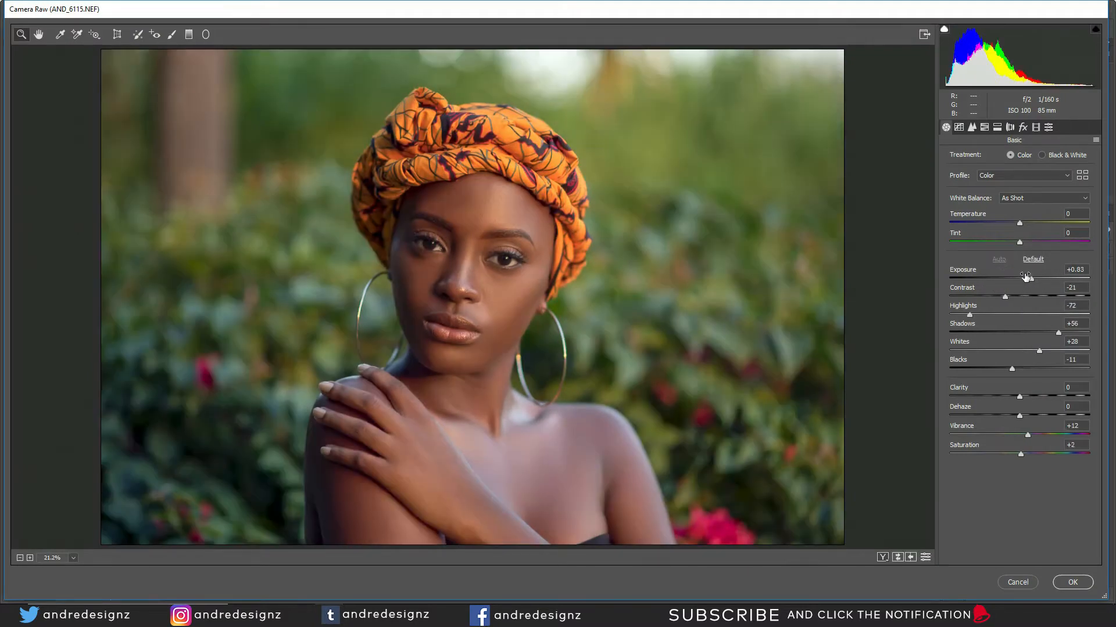
{"action": "left_click", "coordinate": [1033, 259]}
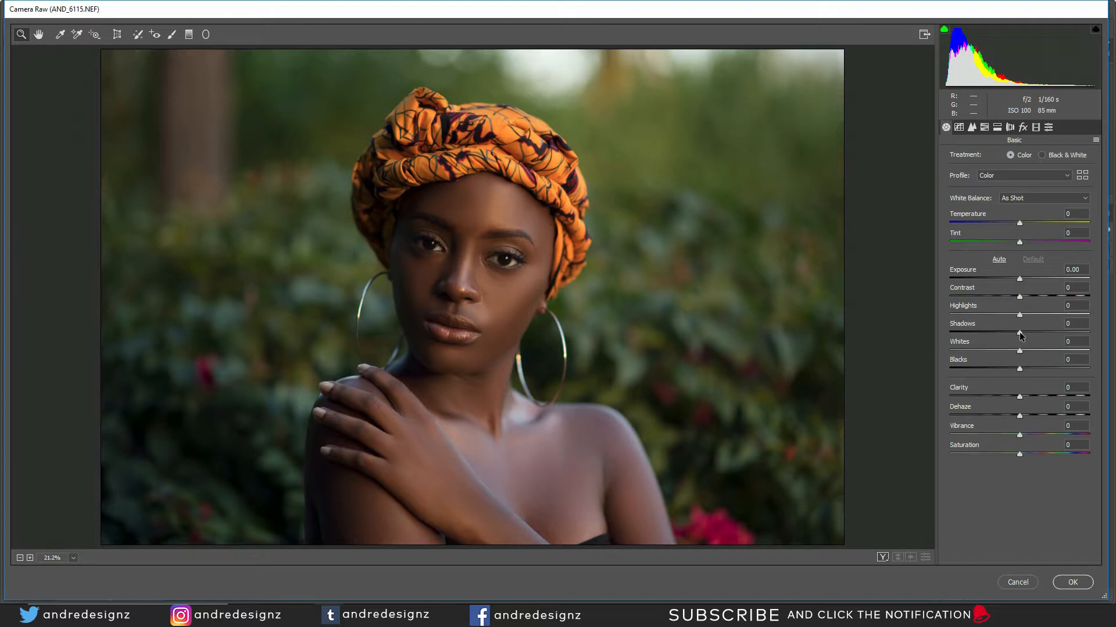
- In Camera Raw, set Shadows to +31, Blacks to -5 and Clarity to +6
{"action": "left_click_drag", "start_coordinate": [1020, 335], "coordinate": [1038, 390]}
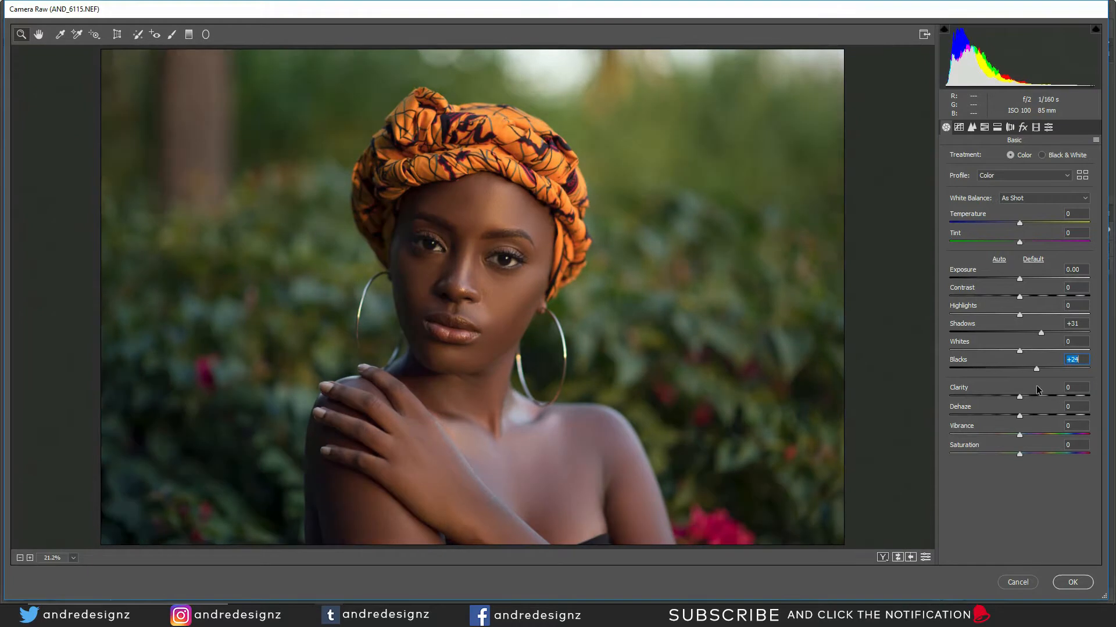
{"action": "type", "text": "0"}
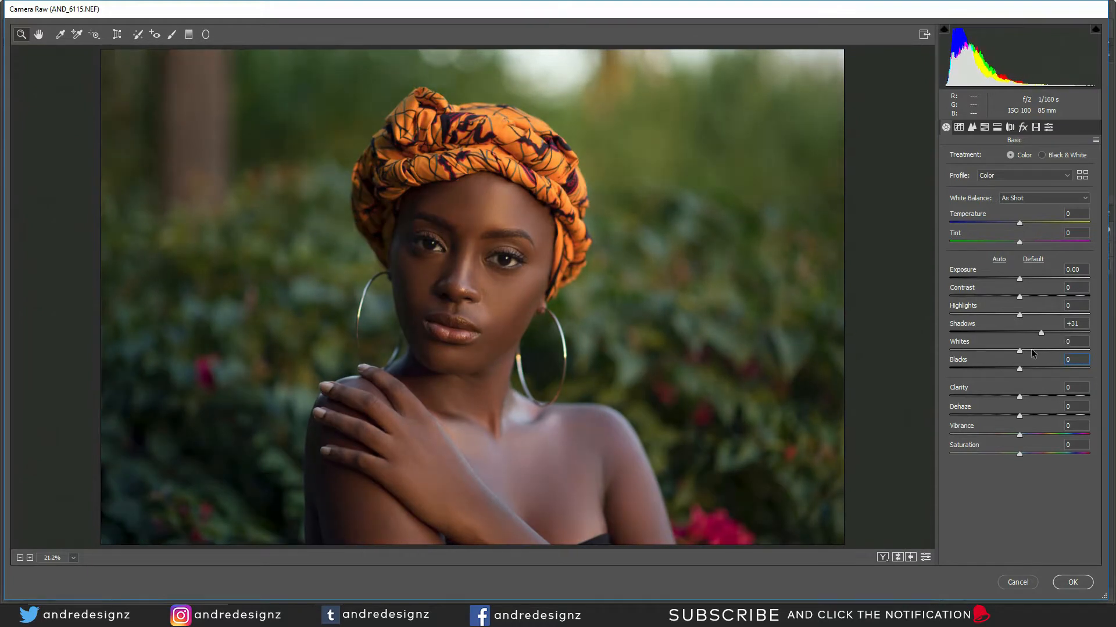
{"action": "type", "text": "-5"}
{"action": "left_click_drag", "start_coordinate": [1022, 400], "coordinate": [1025, 397]}
- Set the Camera Raw Contrast to 10 and apply the filter to the duplicate layer
{"action": "mouse_move", "coordinate": [1020, 299]}
{"action": "left_mouse_down"}
{"action": "mouse_move", "coordinate": [1030, 298]}
{"action": "mouse_move", "coordinate": [1002, 298]}
{"action": "left_mouse_up"}
{"action": "type", "text": "10"}
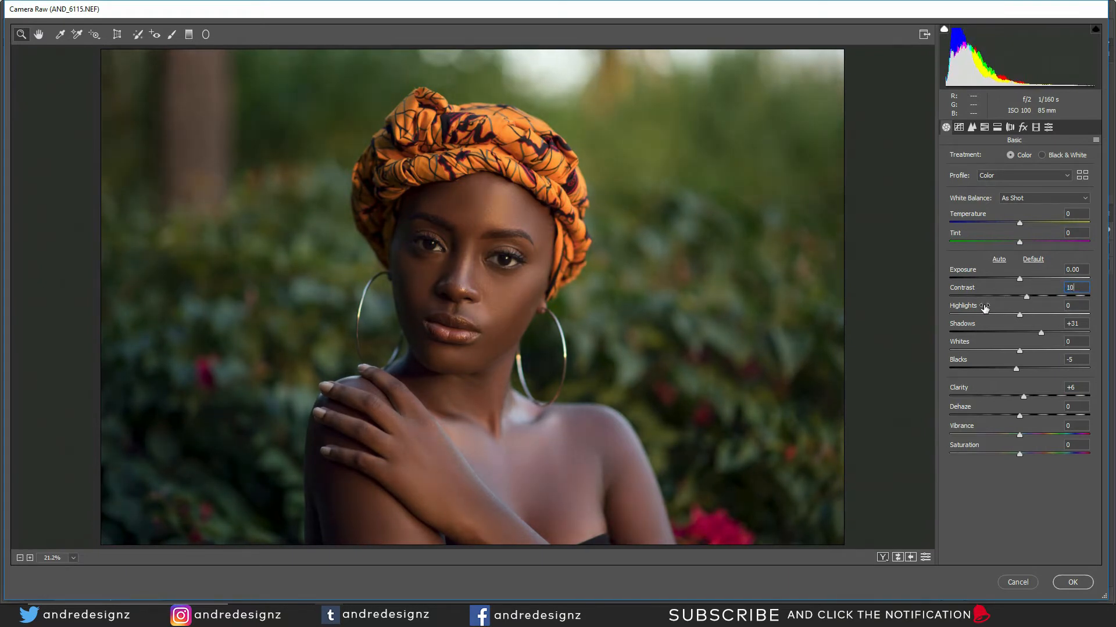
{"action": "key", "text": "Return"}
{"action": "type", "text": "5"}
{"action": "left_click", "coordinate": [1073, 582]}
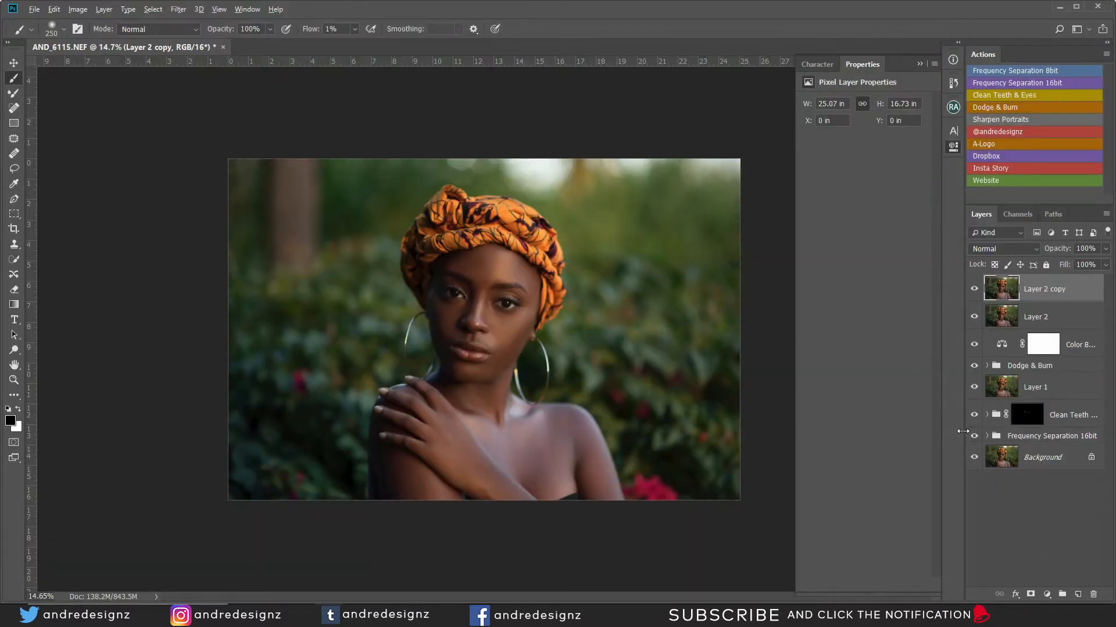
- Compare the retouched portrait with the original by repeatedly isolating the Background layer and restoring the others
{"action": "left_click", "coordinate": [974, 458], "text": "alt"}
{"action": "left_click", "coordinate": [974, 457], "text": "alt"}
{"action": "left_click", "coordinate": [974, 457], "text": "alt"}
{"action": "left_click", "coordinate": [974, 457], "text": "alt"}
{"action": "left_click", "coordinate": [974, 458]}
- Flatten the image into a single background layer and save it back to Lightroom
{"action": "right_click", "coordinate": [1037, 460]}
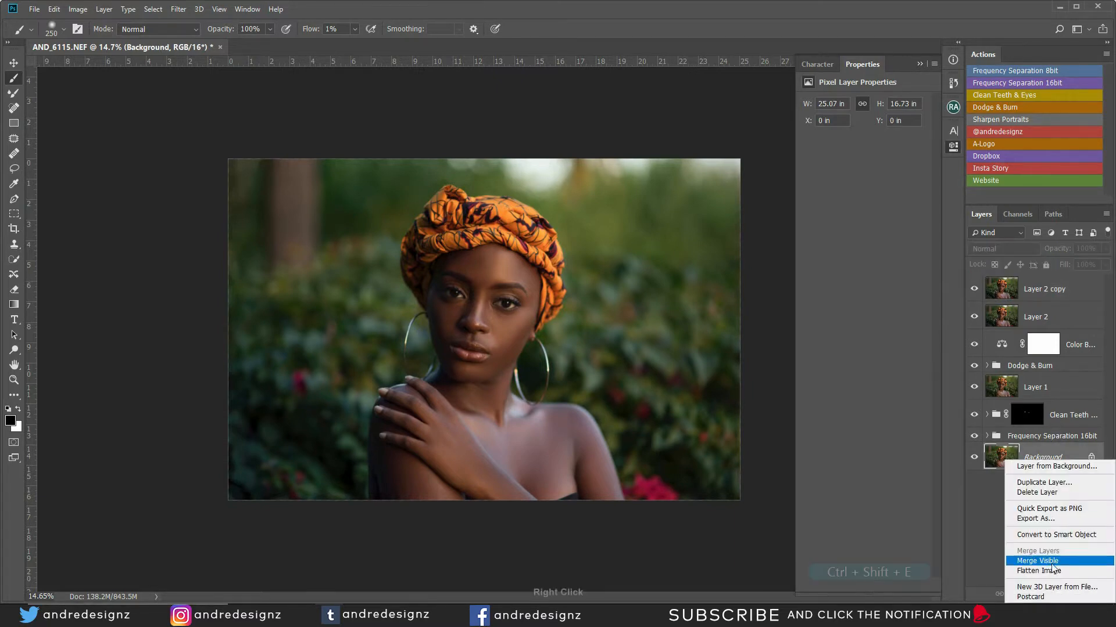
{"action": "left_click", "coordinate": [1051, 573]}
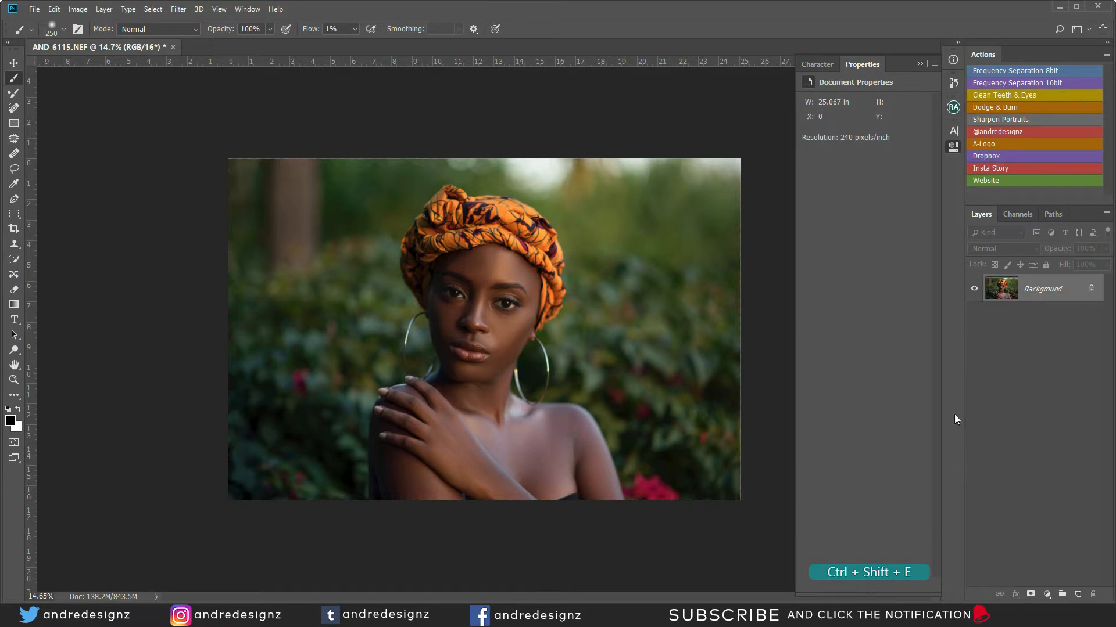
{"action": "key", "text": "ctrl+s"}
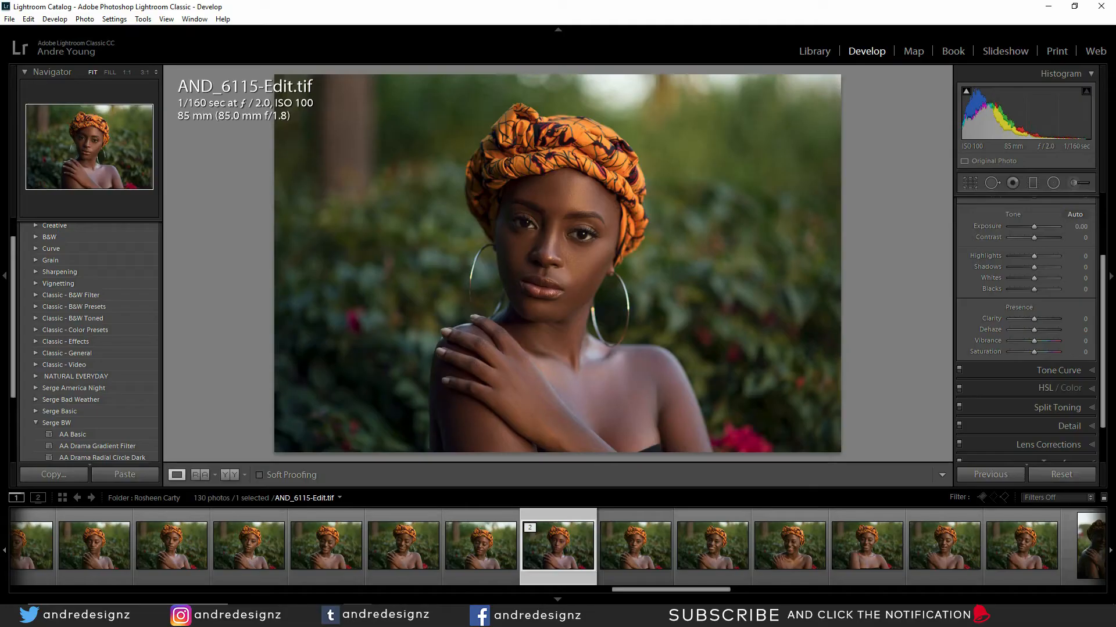
- Draw a diagonal graduated filter from the photo's upper-left corner toward the face and set its Whites to 24
{"action": "left_click", "coordinate": [1032, 184]}
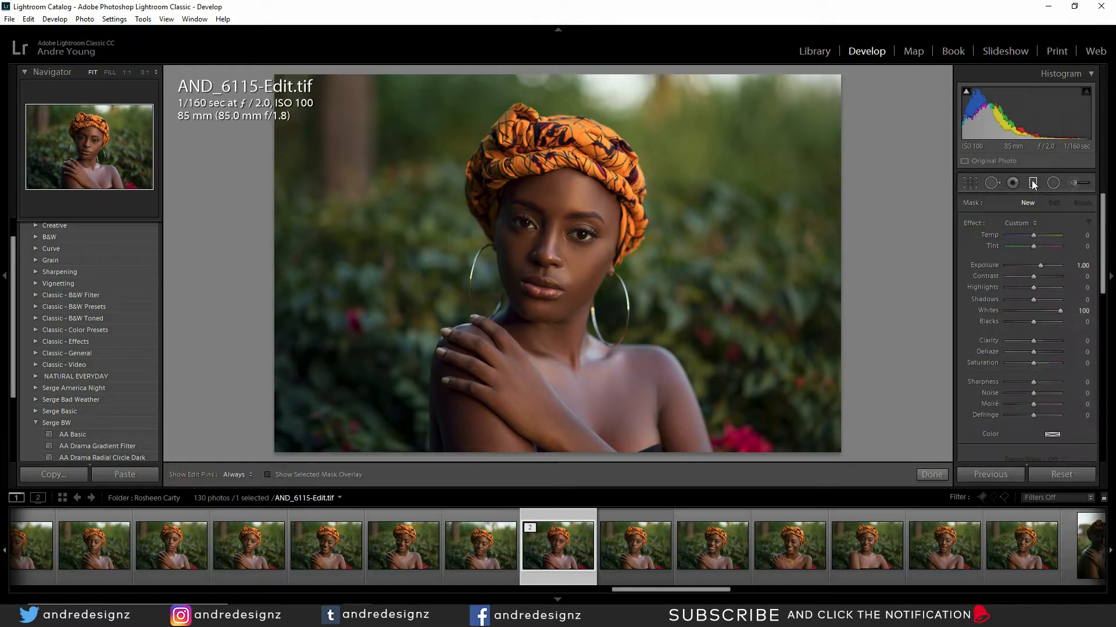
{"action": "left_click", "coordinate": [1032, 184]}
{"action": "left_click", "coordinate": [1032, 183]}
{"action": "left_click_drag", "start_coordinate": [263, 71], "coordinate": [547, 284]}
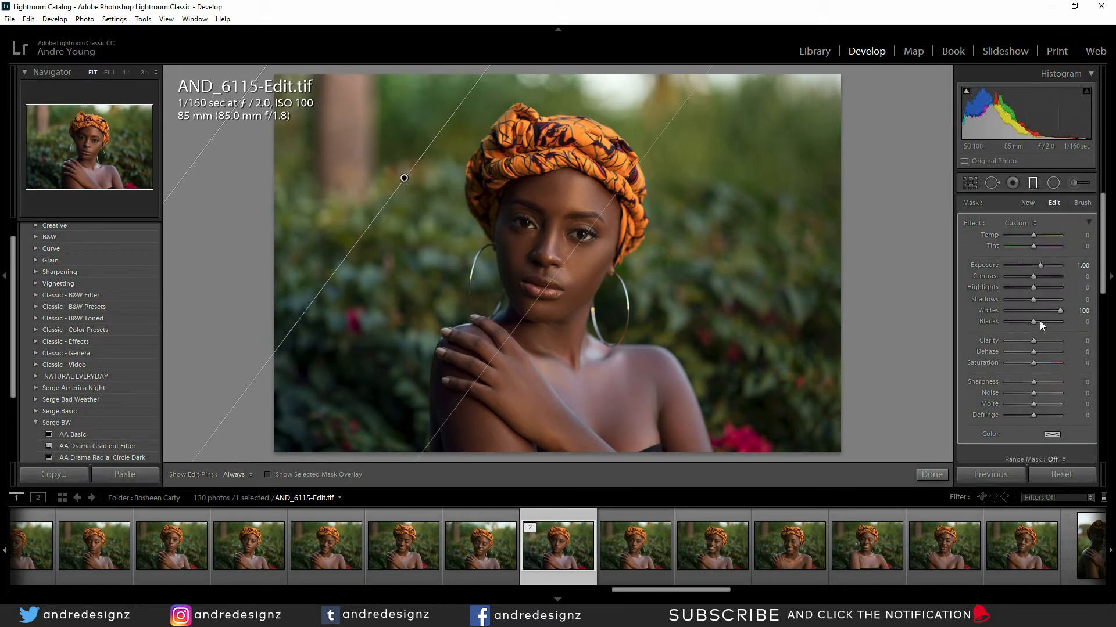
{"action": "left_click_drag", "start_coordinate": [1058, 311], "coordinate": [1044, 309]}
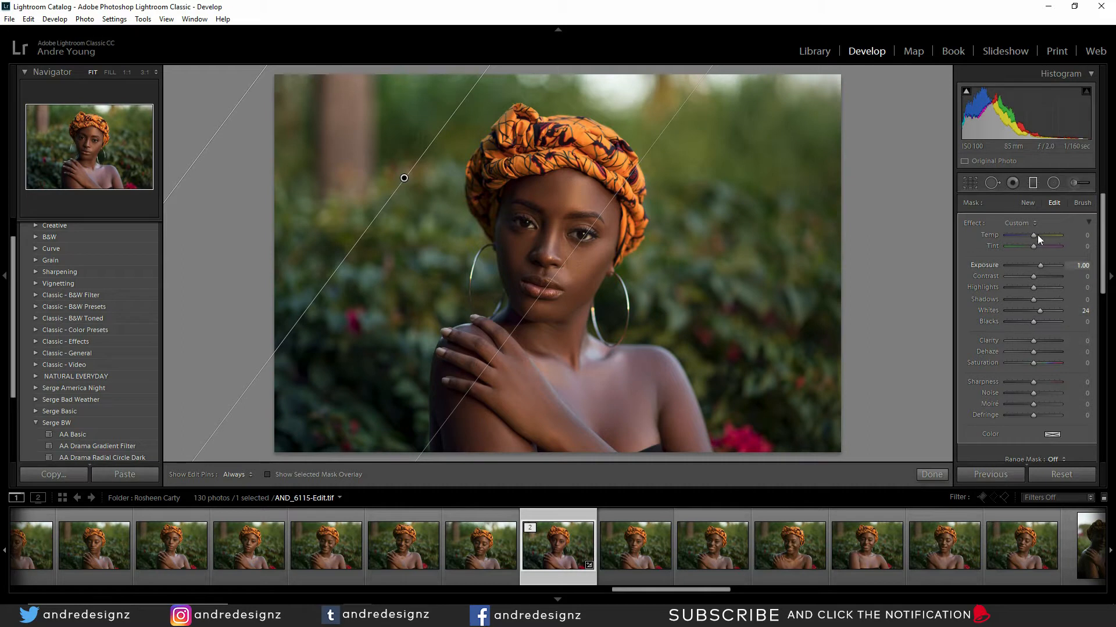
- Warm the upper-left graduated filter with Temp 39 and set its Saturation to 83
{"action": "left_click_drag", "start_coordinate": [1033, 237], "coordinate": [1047, 238]}
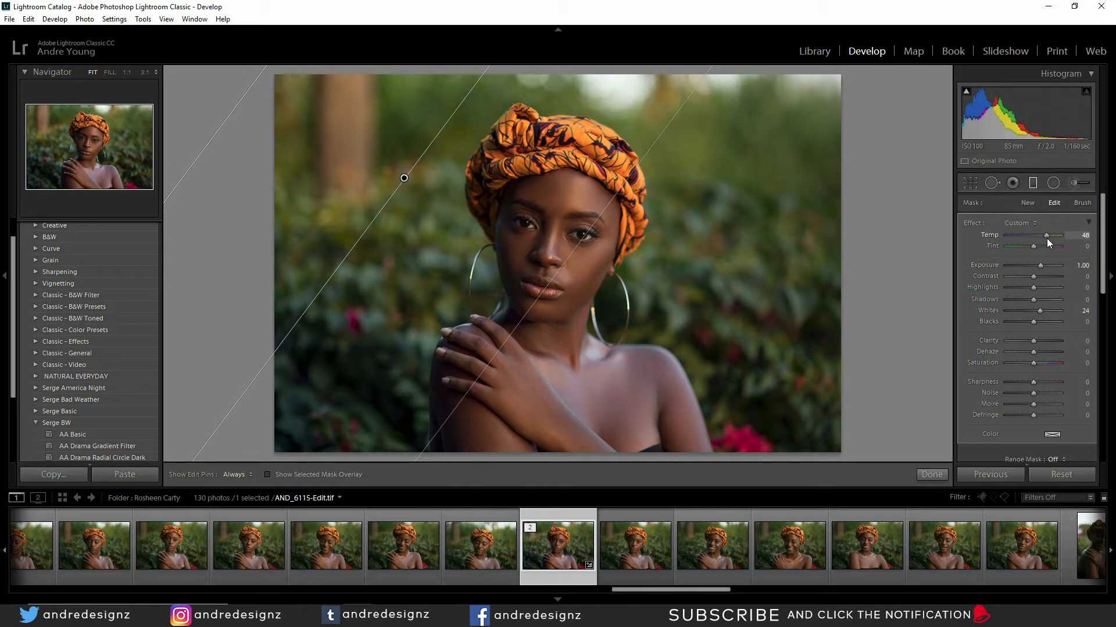
{"action": "left_click_drag", "start_coordinate": [1044, 238], "coordinate": [1041, 238]}
{"action": "mouse_move", "coordinate": [1033, 363]}
{"action": "left_mouse_down"}
{"action": "mouse_move", "coordinate": [1061, 372]}
{"action": "mouse_move", "coordinate": [1052, 369]}
{"action": "left_mouse_up"}
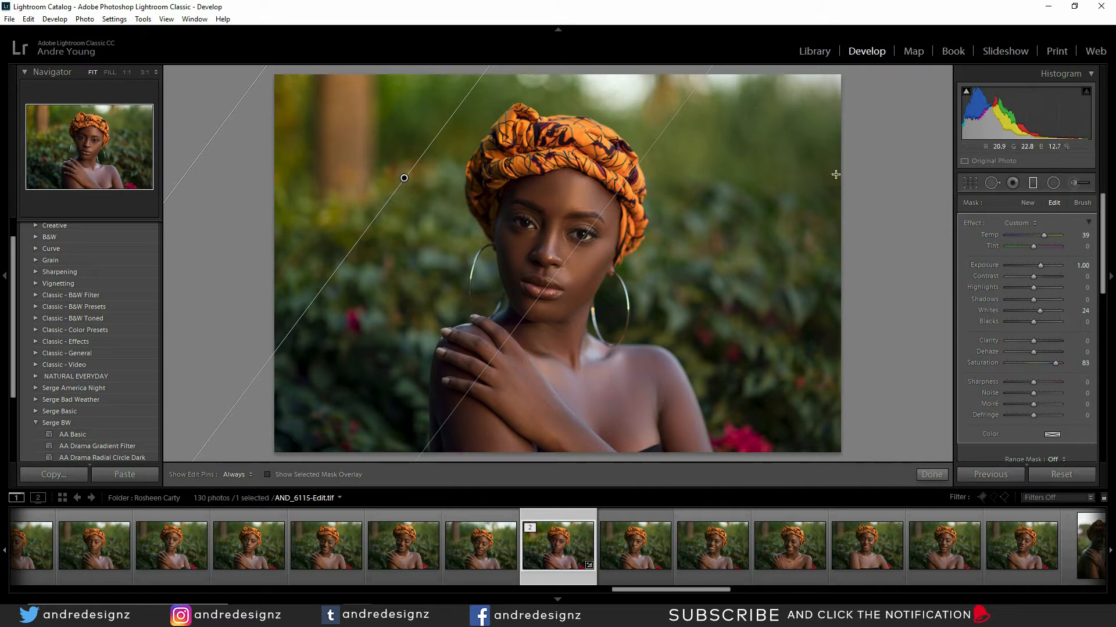
- Add graduated filters with the same settings from the photo's lower-right edge and upper-right corner, and check the result without edit pins
{"action": "left_click_drag", "start_coordinate": [865, 346], "coordinate": [705, 319]}
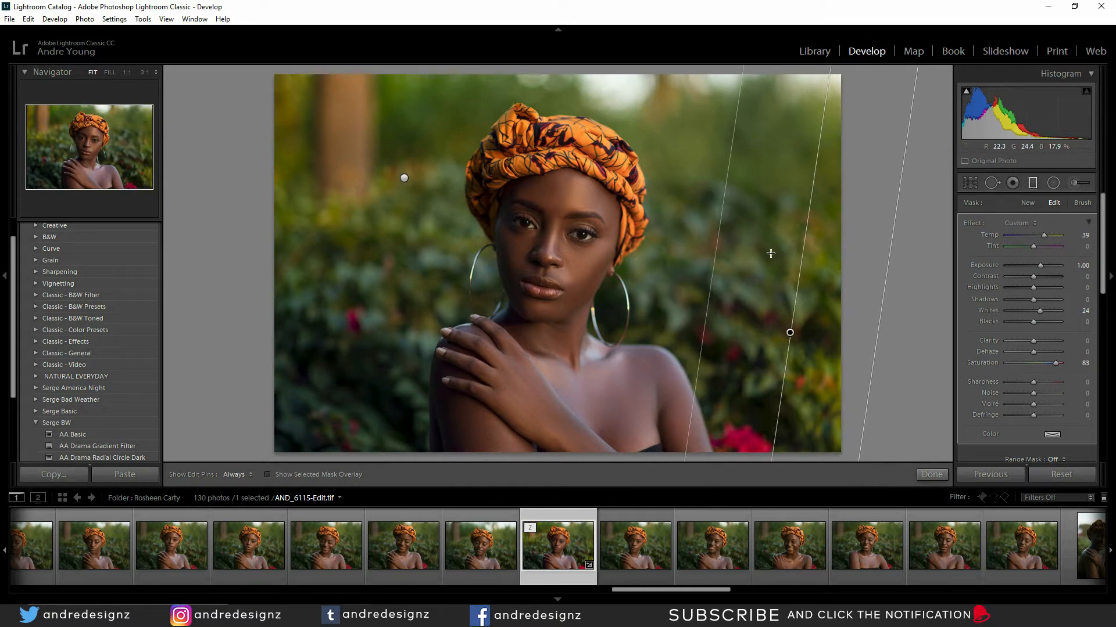
{"action": "left_click_drag", "start_coordinate": [858, 71], "coordinate": [675, 180]}
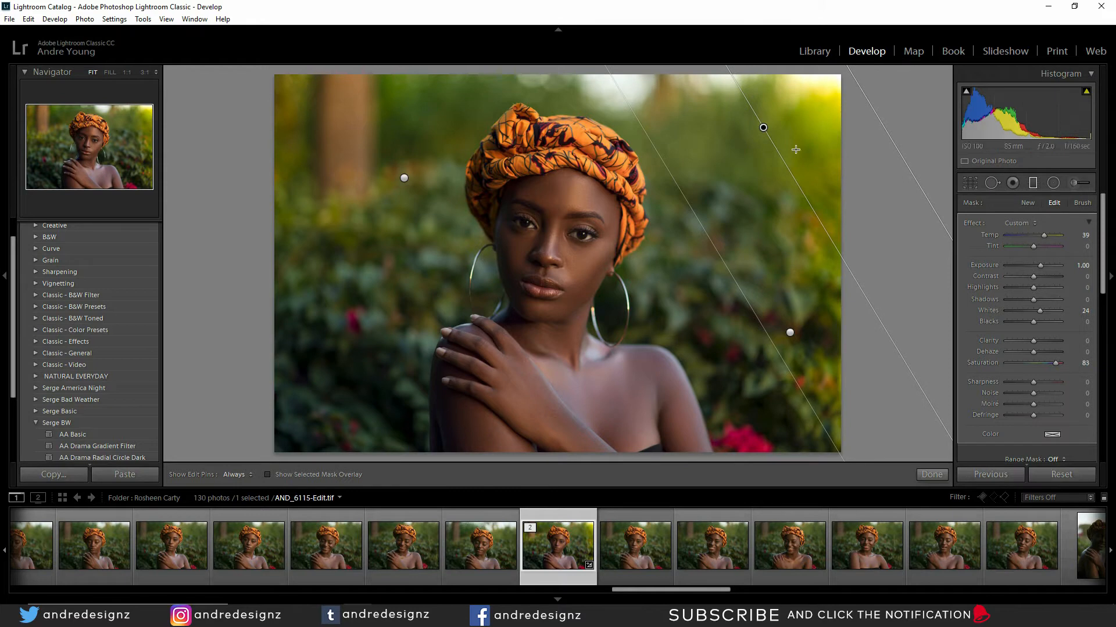
{"action": "left_click", "coordinate": [1032, 184]}
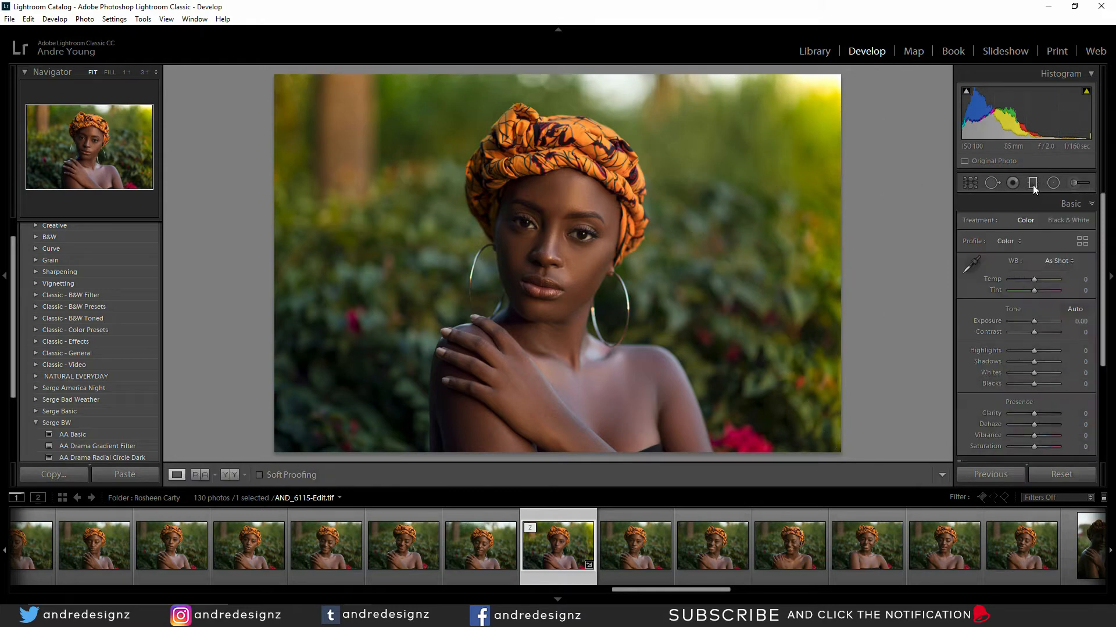
{"action": "left_click", "coordinate": [1033, 183]}
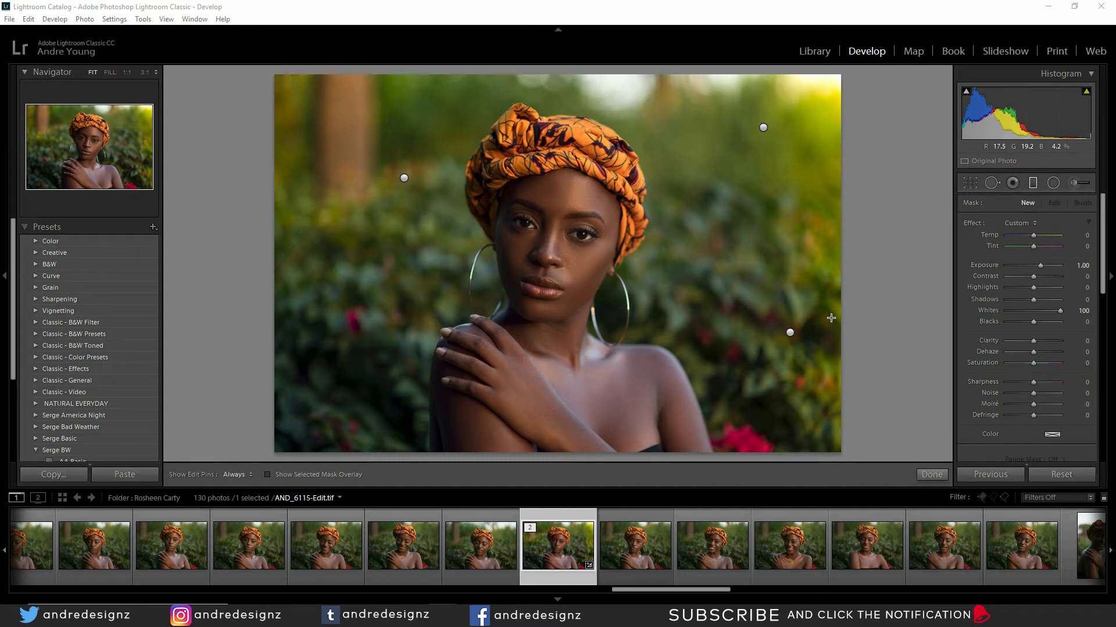
- Lock the crop to the original aspect ratio, trim the photo's edges slightly, and apply the crop
{"action": "left_click", "coordinate": [967, 185]}
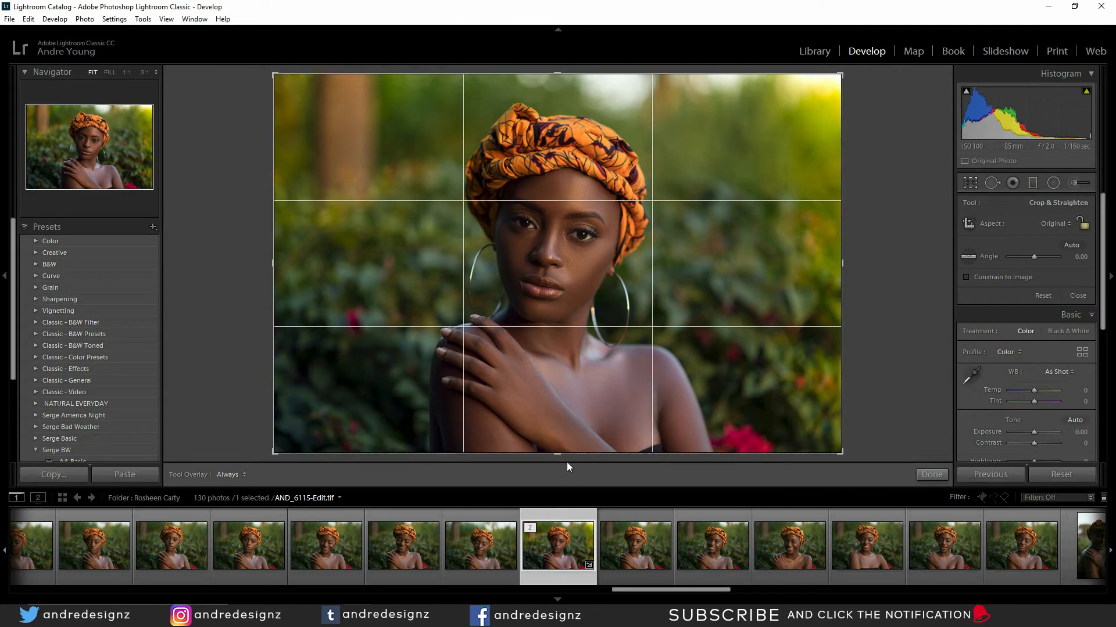
{"action": "left_click_drag", "start_coordinate": [558, 453], "coordinate": [562, 455]}
{"action": "left_click", "coordinate": [1084, 227]}
{"action": "left_click_drag", "start_coordinate": [558, 453], "coordinate": [561, 449]}
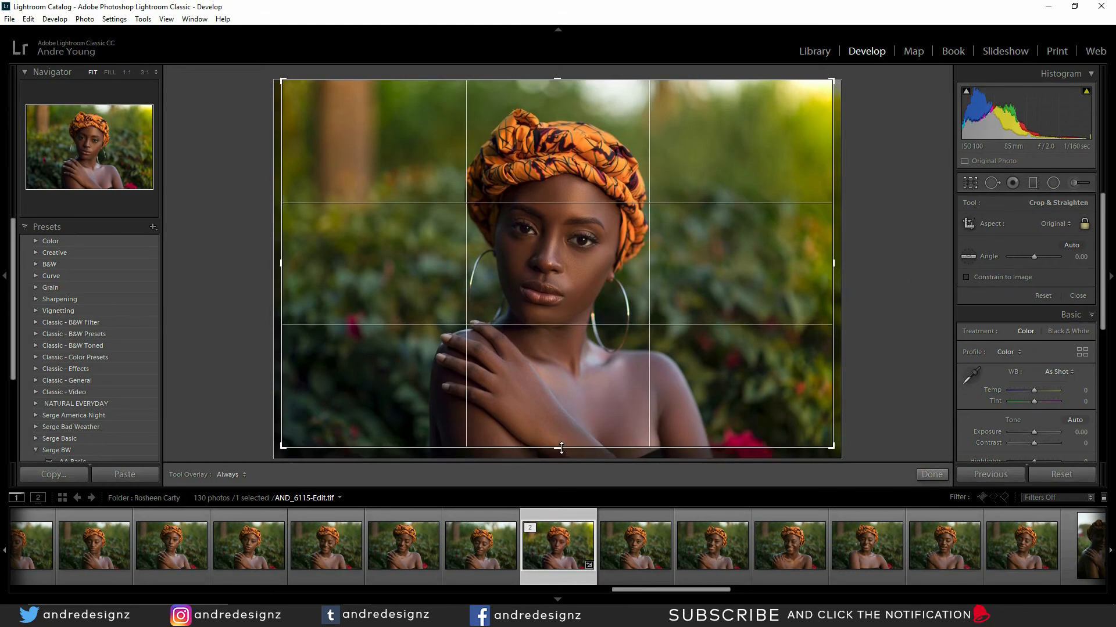
{"action": "key", "text": "Return"}
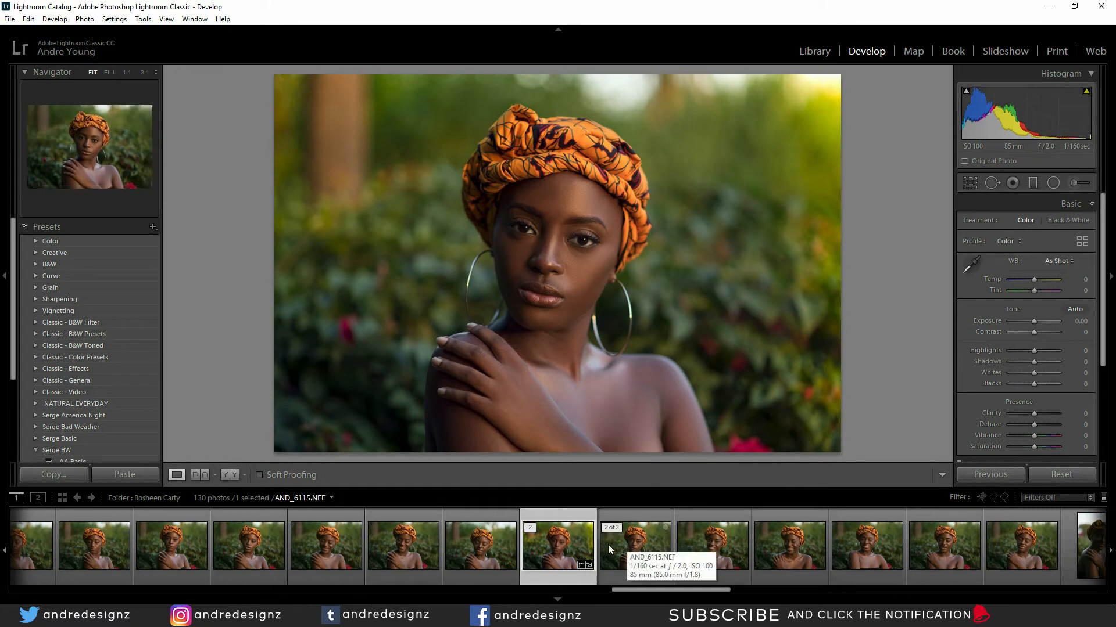
- Compare the finished AND_6115-Edit.tif with the original AND_6115.NEF by switching between the two photos
{"action": "left_click", "coordinate": [626, 544]}
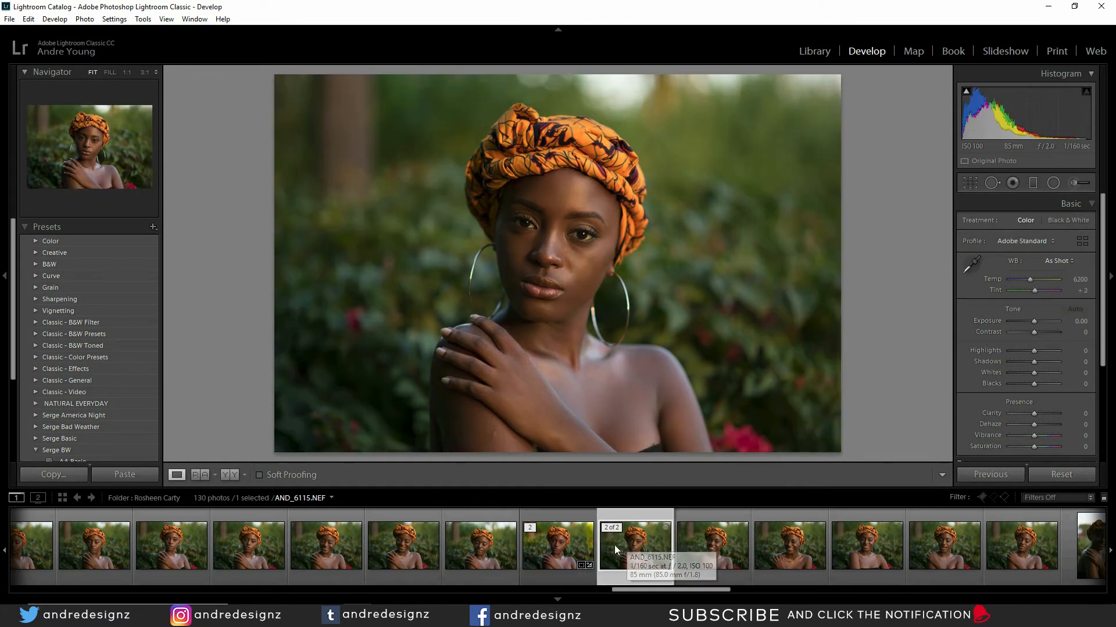
{"action": "left_click", "coordinate": [562, 547]}
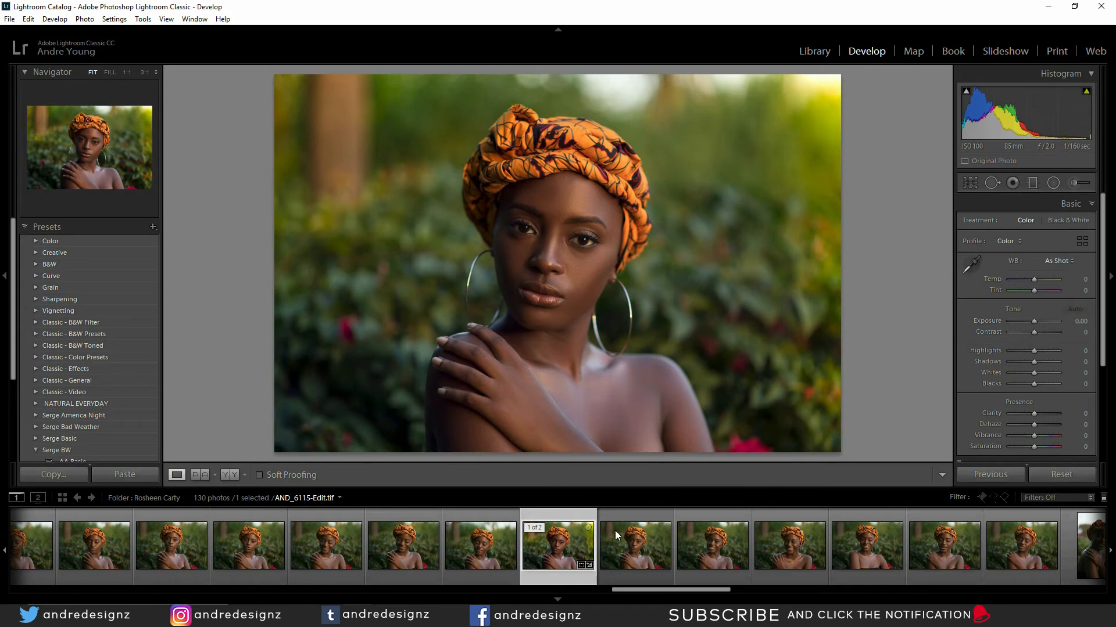
{"action": "left_click", "coordinate": [628, 532]}
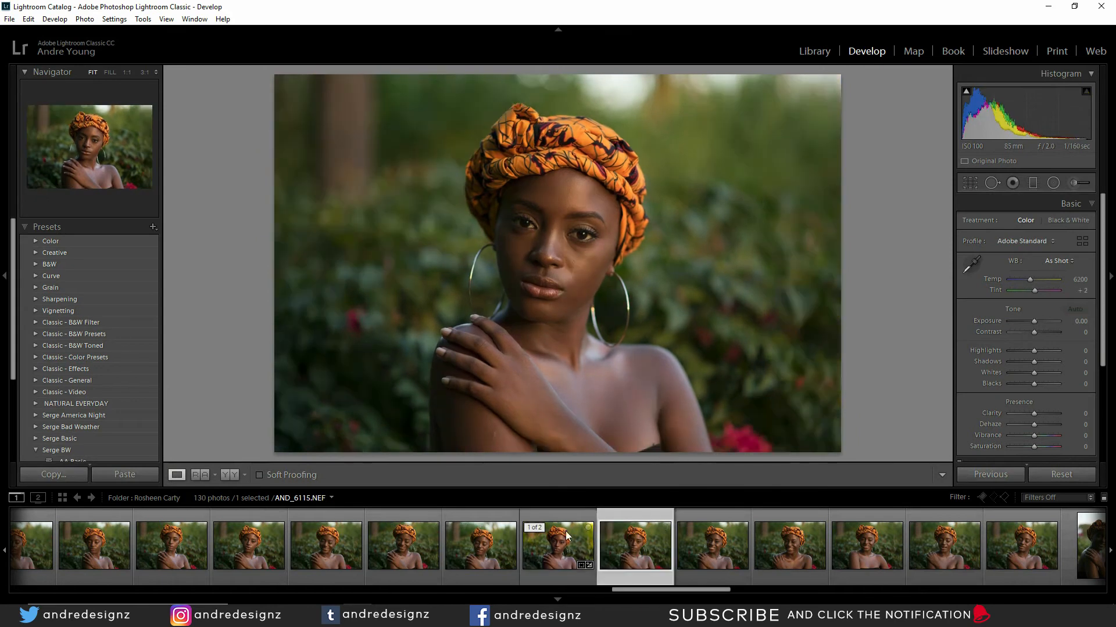
{"action": "left_click", "coordinate": [572, 538]}
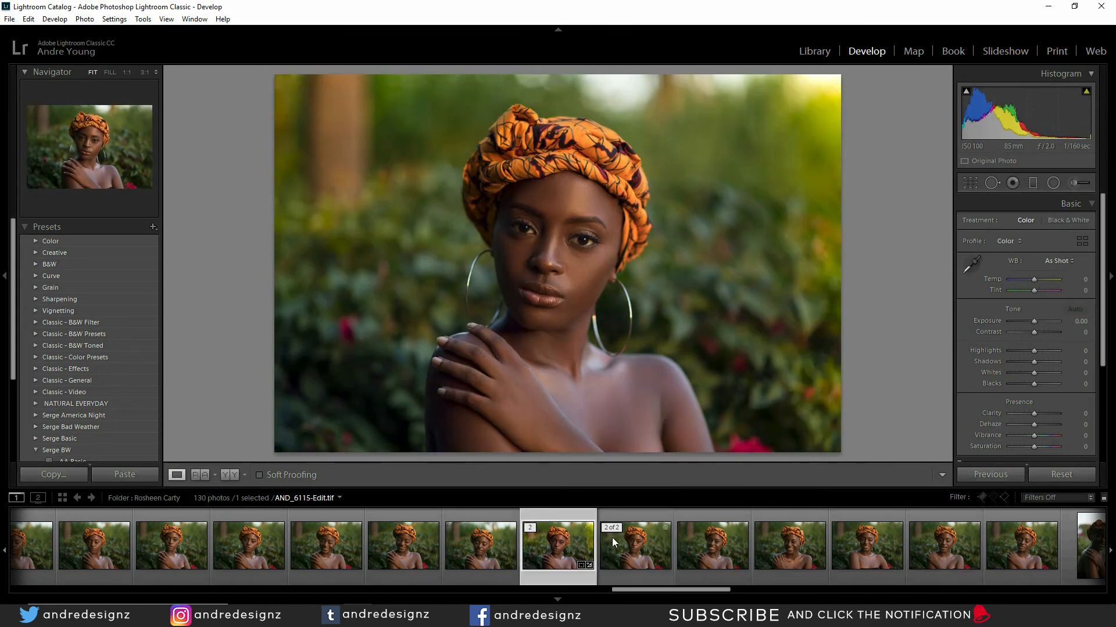